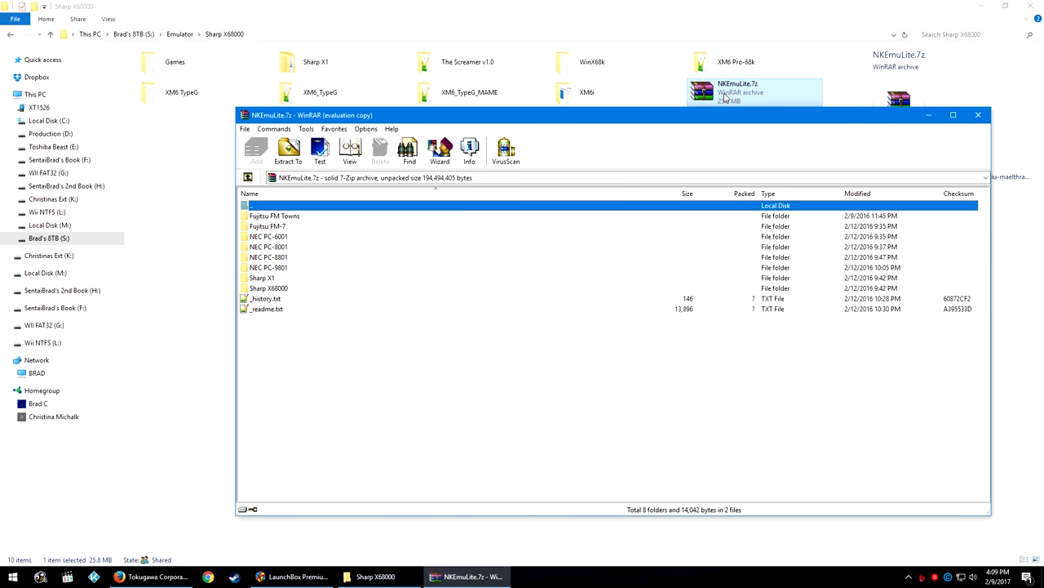
# Extract the Sharp X68000 folder from NKEmuLite.7z into the Emulator\Sharp X68000 folder and close the archive.
pyautogui.click(267, 291)
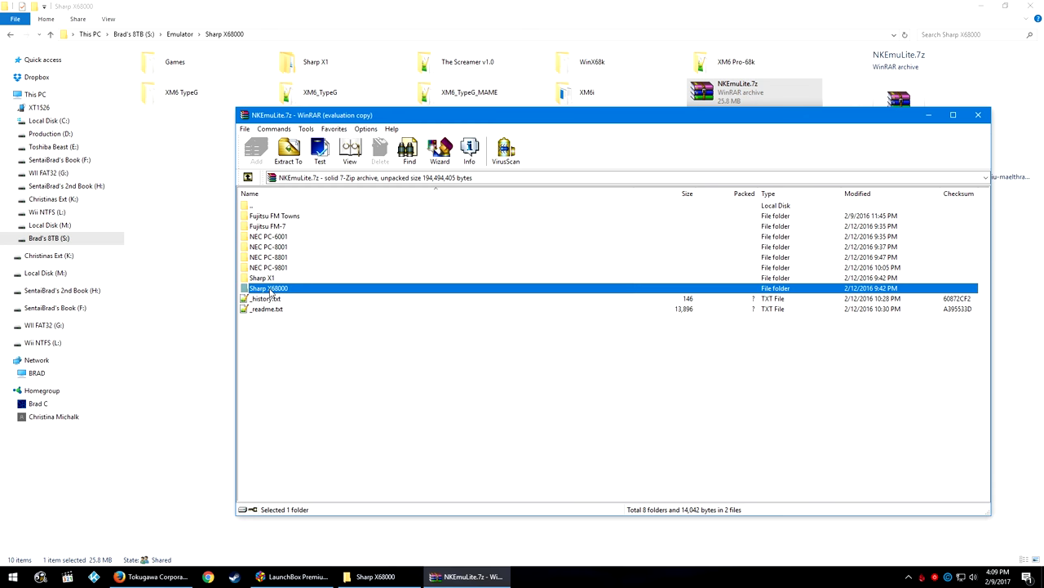
pyautogui.moveTo(269, 292); pyautogui.dragTo(208, 290)
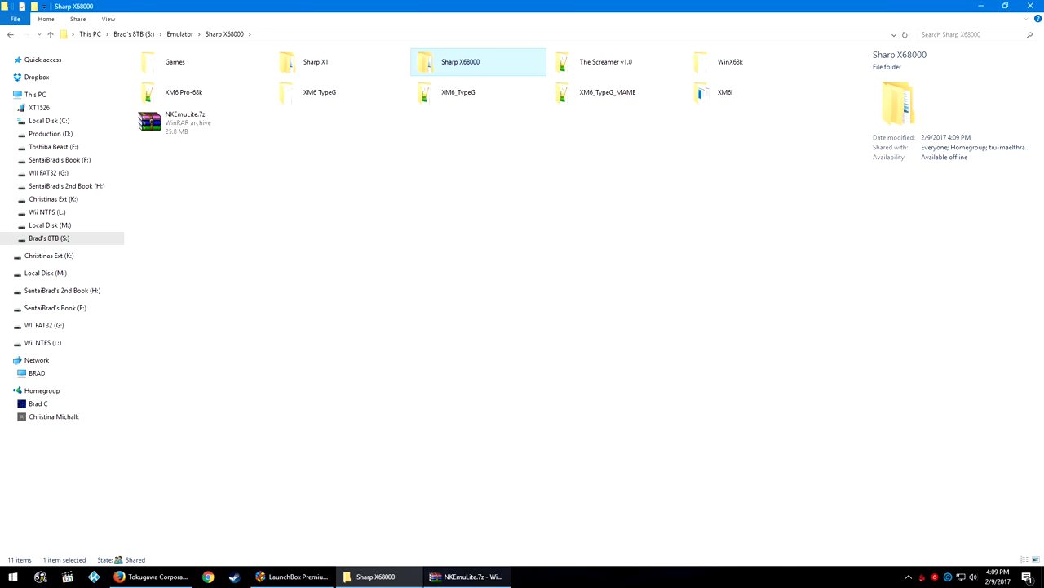
pyautogui.click(453, 579)
pyautogui.click(978, 114)
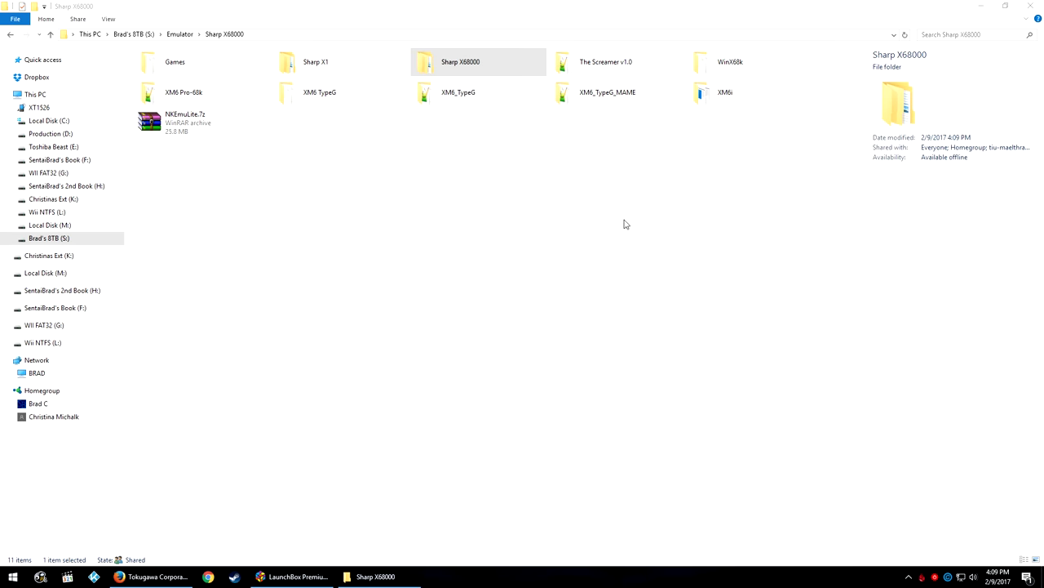
# View the emulators inside the extracted Sharp X68000 folder, return to the parent folder and delete the extracted copy.
pyautogui.press('Return')
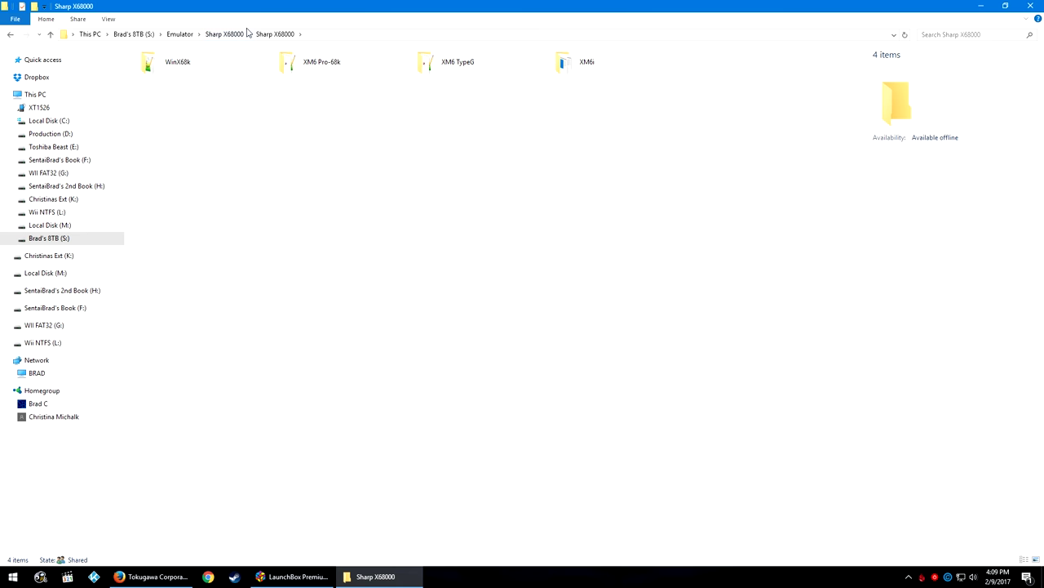
pyautogui.click(237, 34)
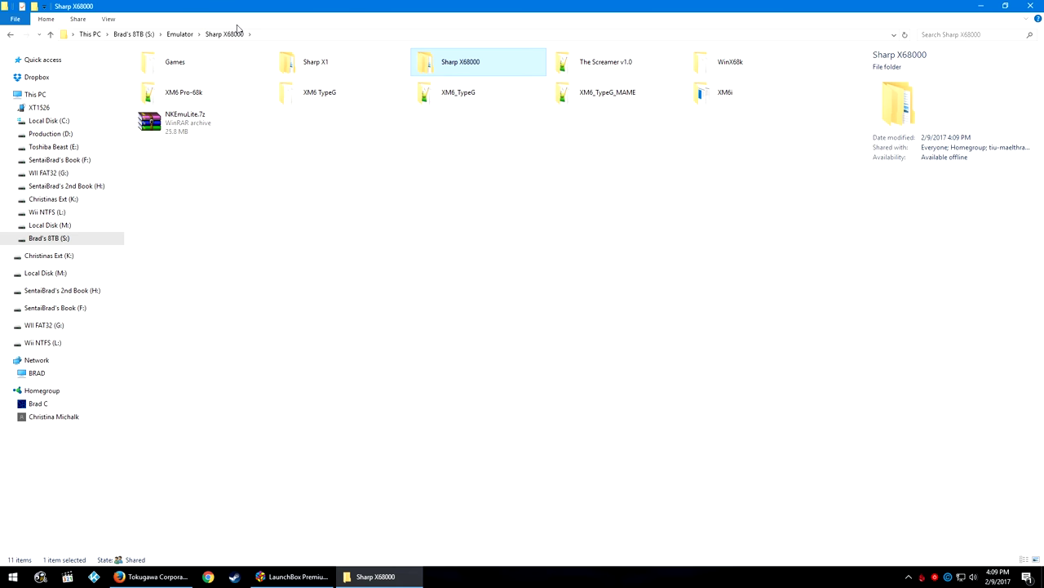
pyautogui.press('Delete')
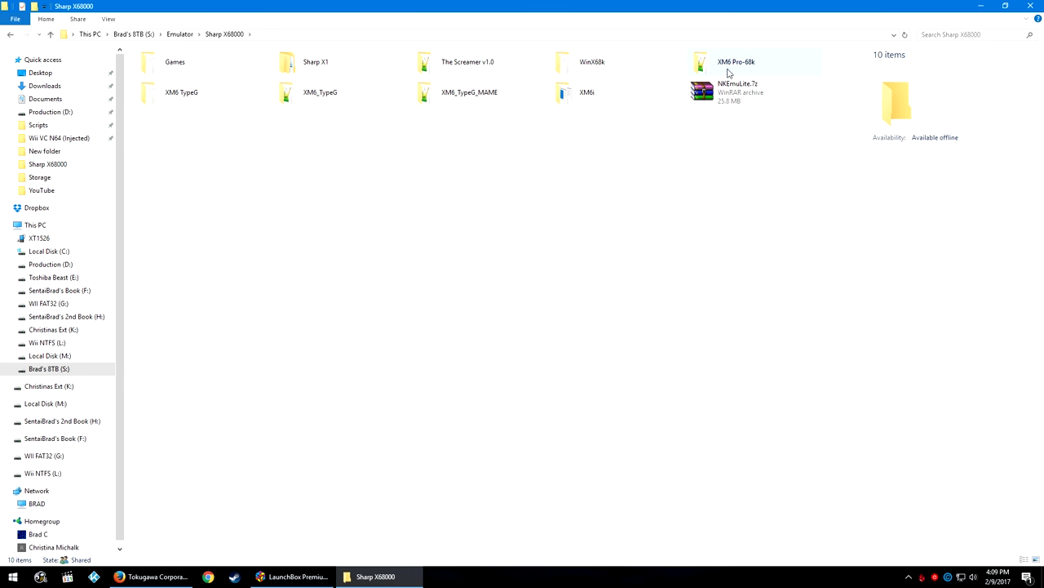
# Look through the XM6 Pro-68k folder for its emulator files and return to the Sharp X68000 folder.
pyautogui.moveTo(728, 75)
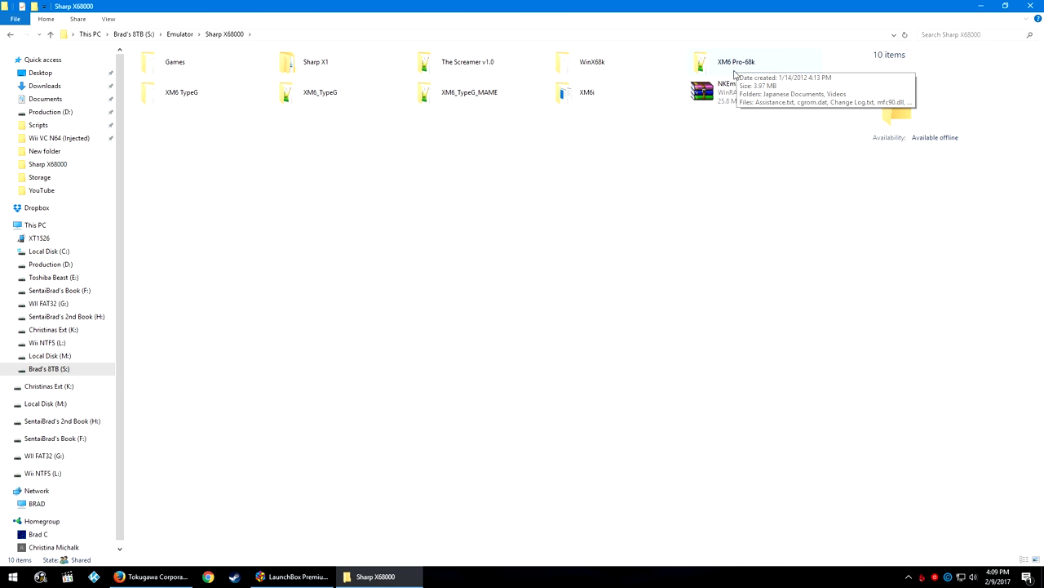
pyautogui.doubleClick(734, 73)
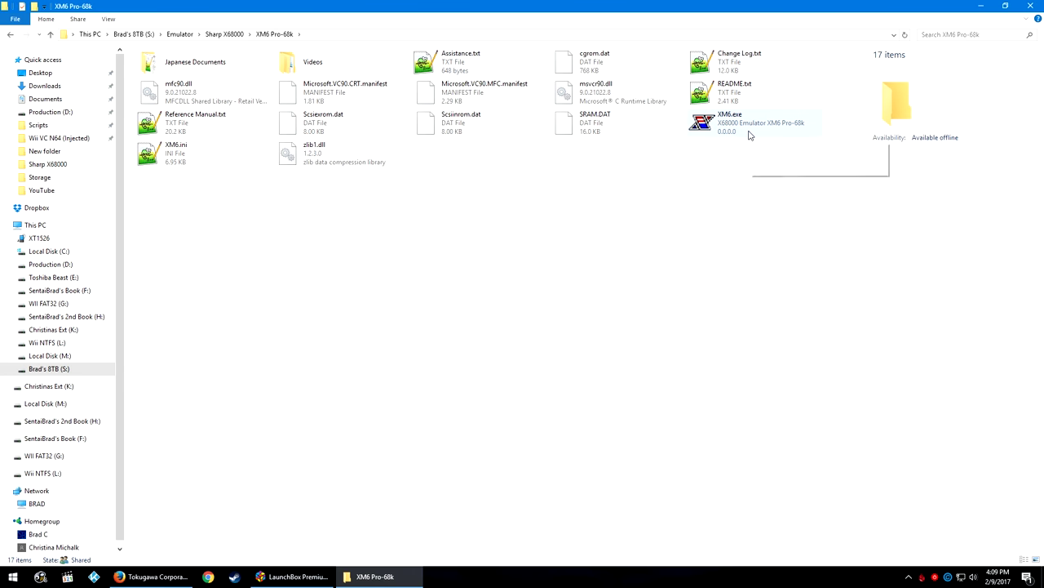
pyautogui.click(225, 35)
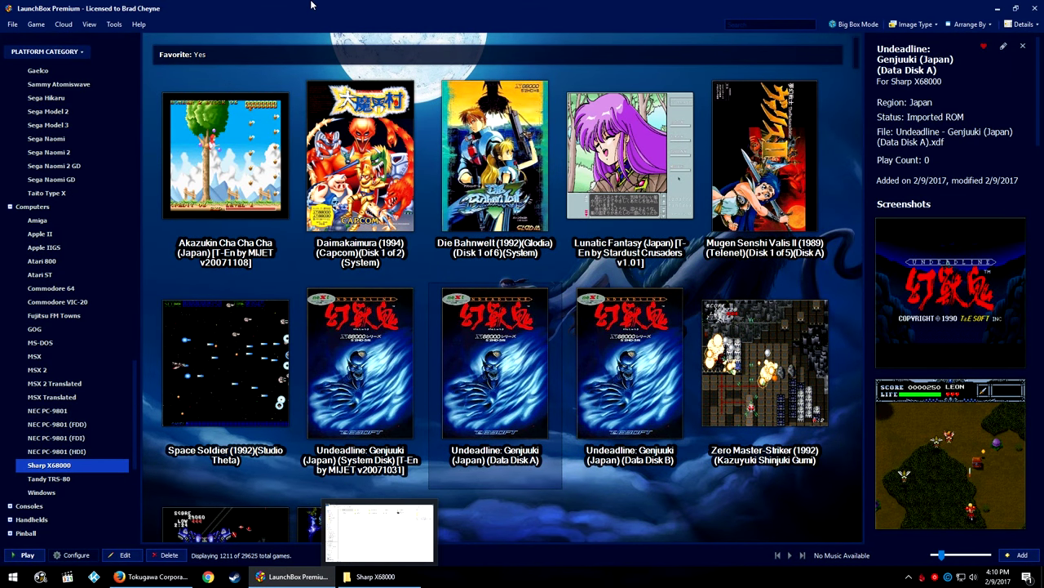
# Start the Import ROMs from Files wizard and proceed to the file selection.
pyautogui.click(114, 23)
pyautogui.moveTo(216, 196)
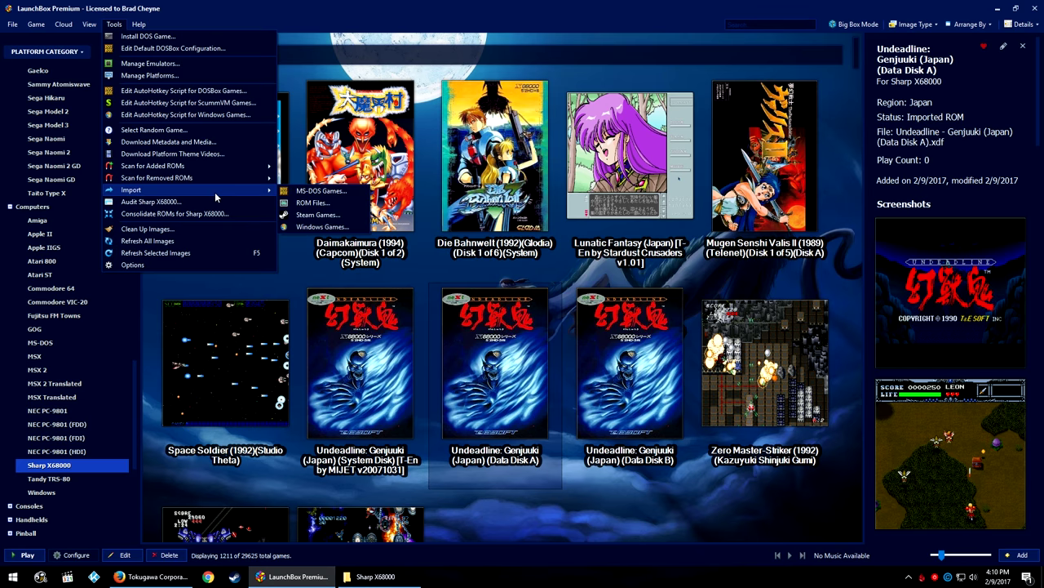
pyautogui.click(312, 203)
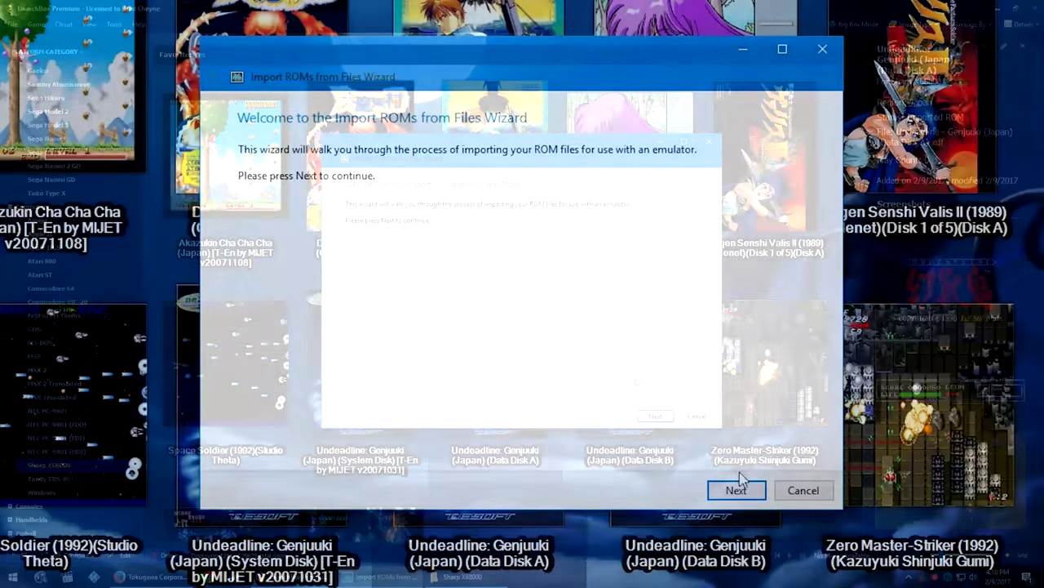
pyautogui.click(737, 489)
# Add all the game files from S:\Emulator\Sharp X68000\Games to the import and continue to the platform choice.
pyautogui.click(354, 440)
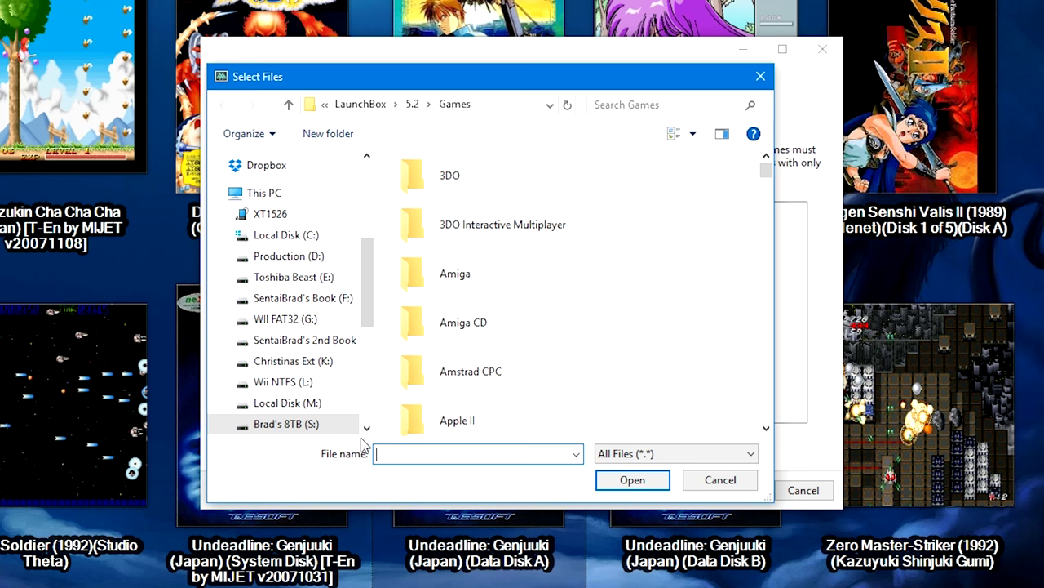
pyautogui.click(512, 104)
pyautogui.write('S:\\Emulator\\Sharp X68000')
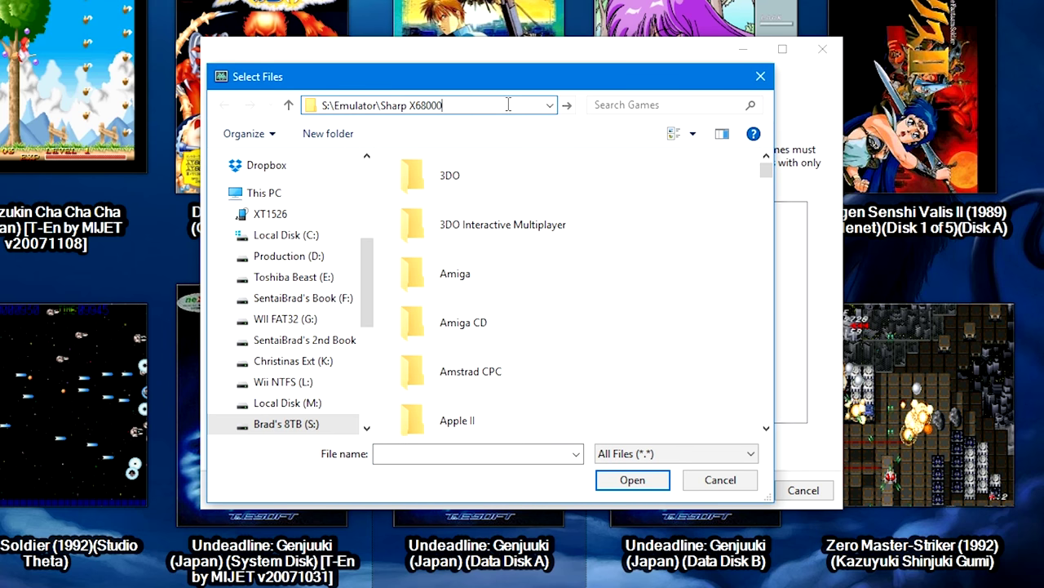
pyautogui.press('Return')
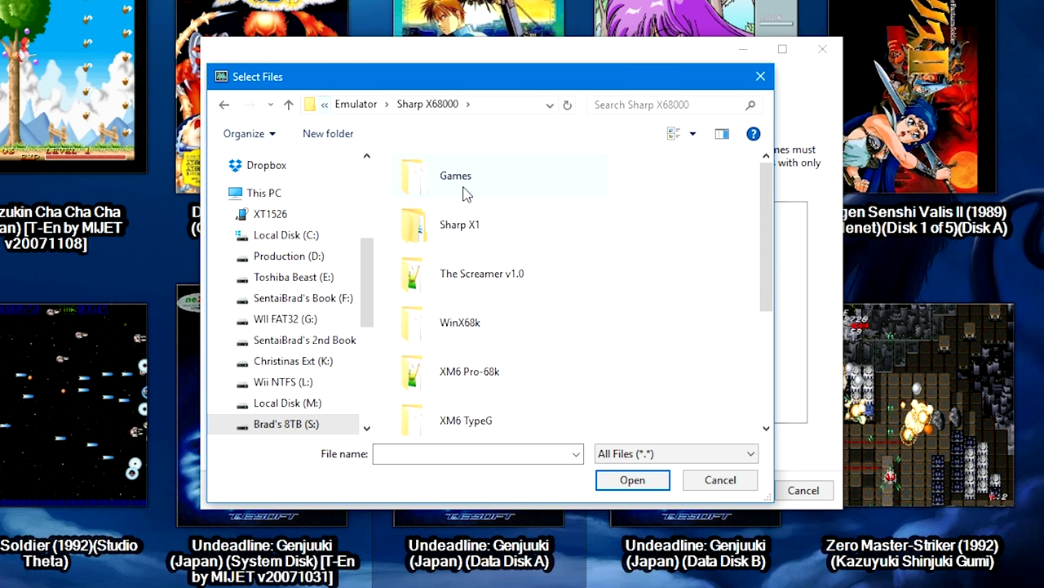
pyautogui.doubleClick(463, 189)
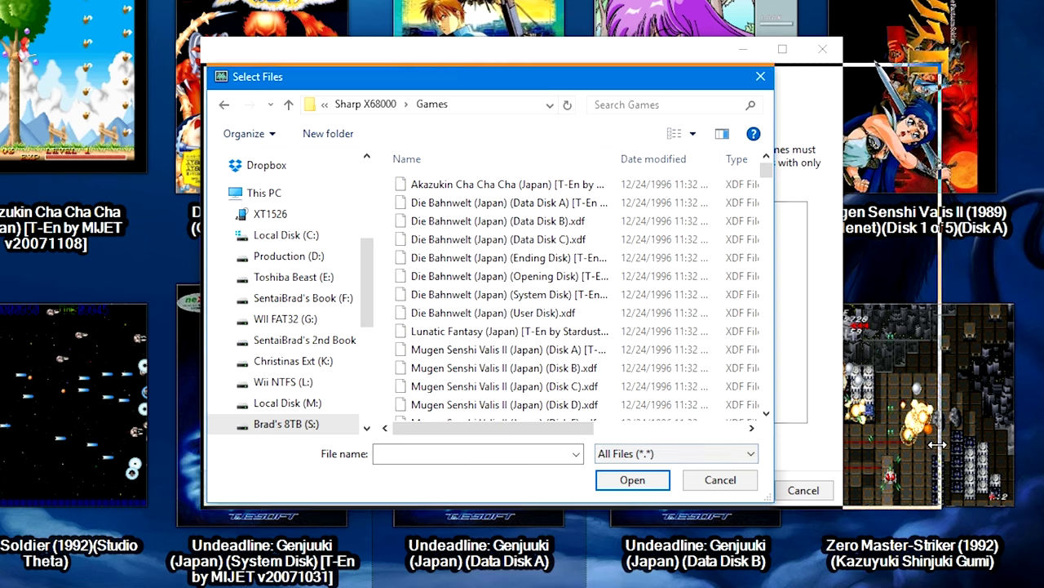
pyautogui.click(478, 184)
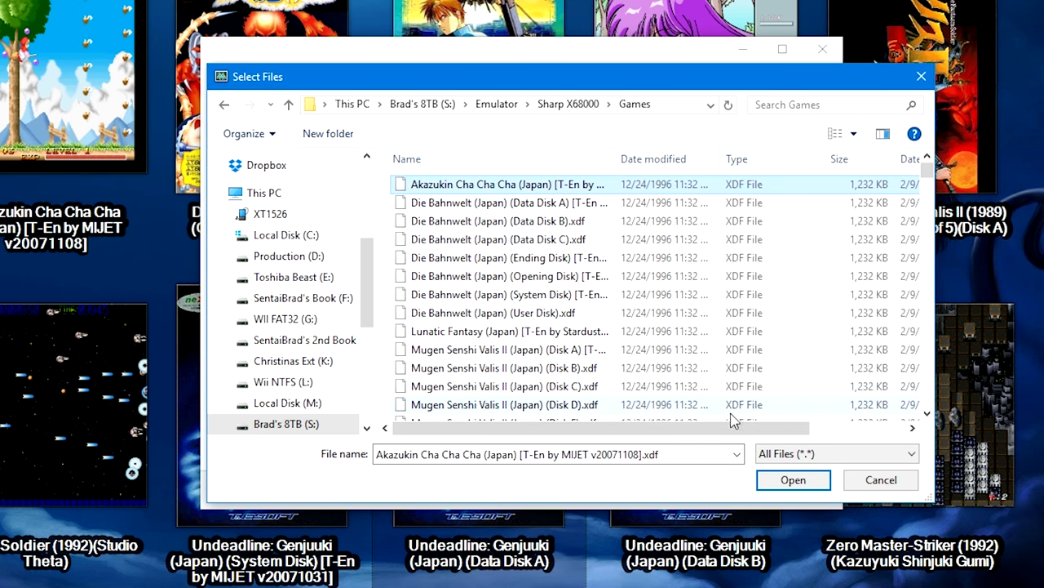
pyautogui.hotkey('ctrl', 'a')
pyautogui.click(793, 480)
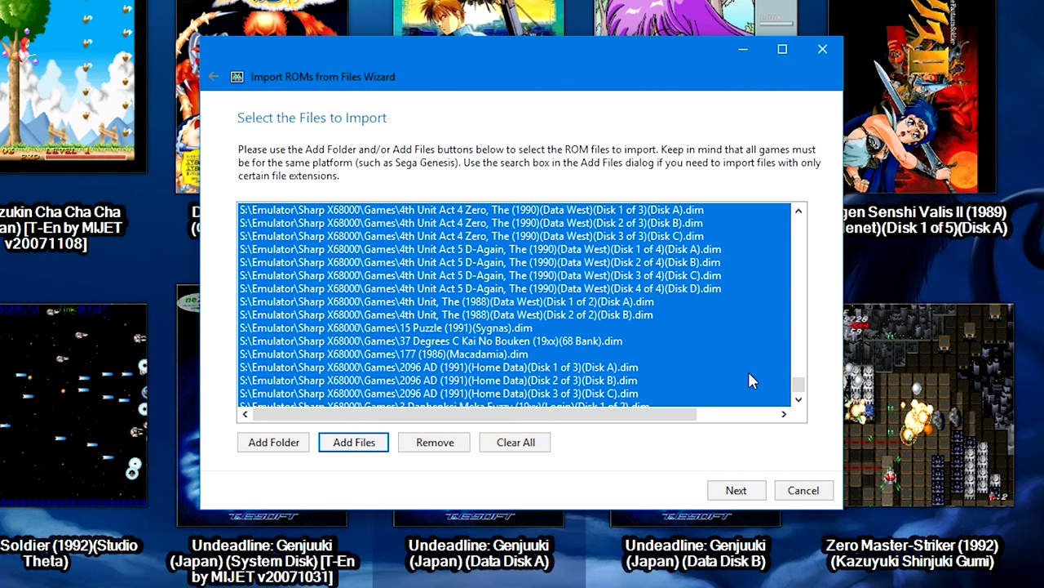
pyautogui.click(715, 492)
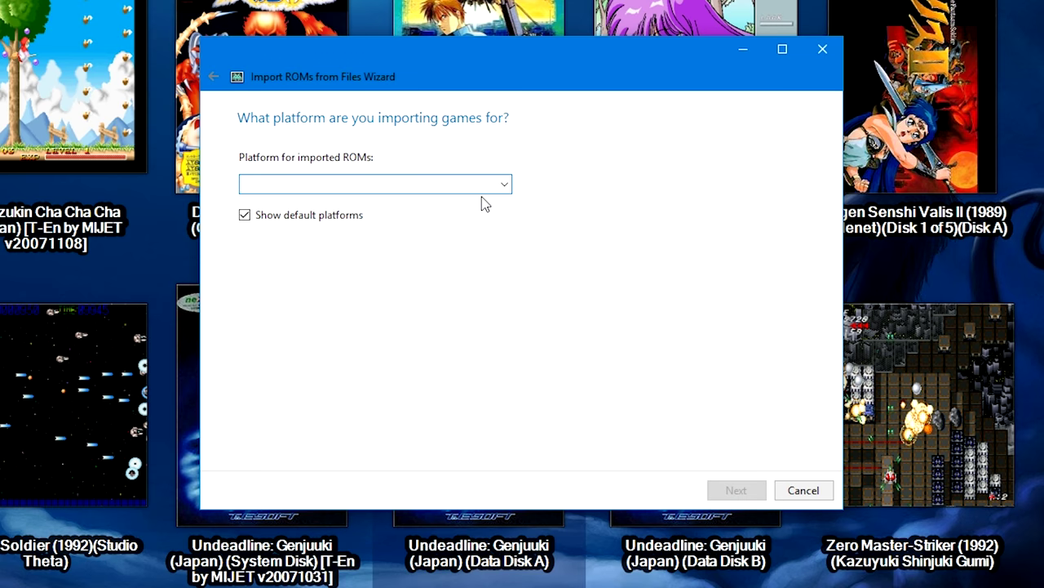
# Set the platform for the imported ROMs to Sharp X68000, briefly trying X68000 to reveal the Scrape As option, and continue.
pyautogui.write('Sharp X')
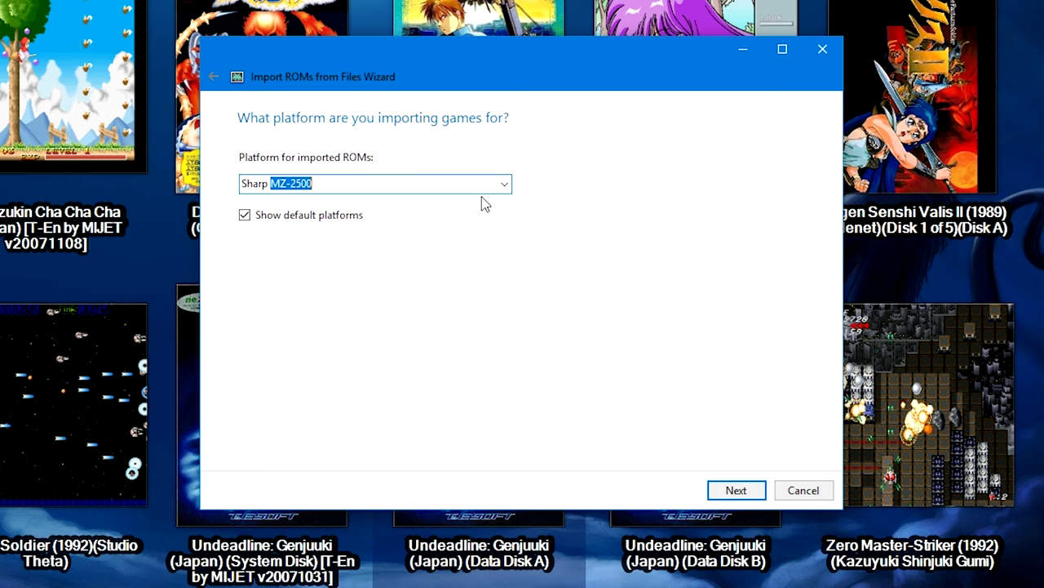
pyautogui.write('68000')
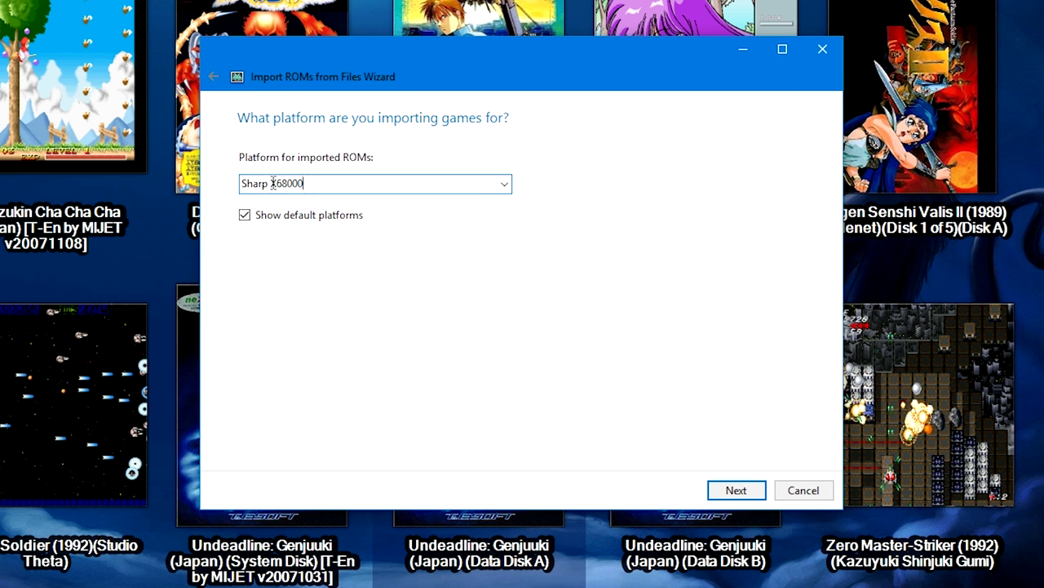
pyautogui.moveTo(271, 183); pyautogui.dragTo(217, 184)
pyautogui.press('BackSpace')
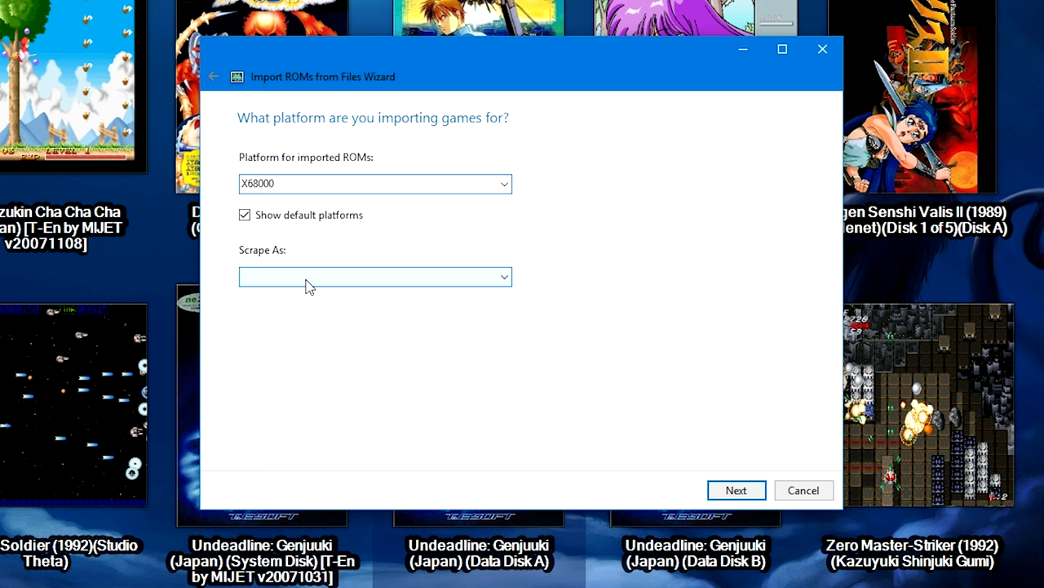
pyautogui.click(309, 277)
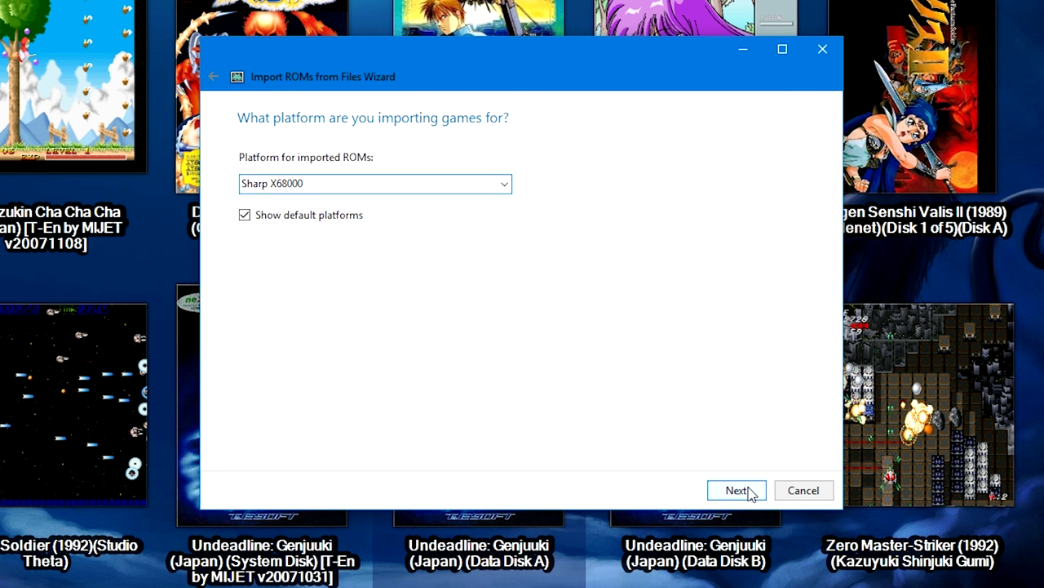
pyautogui.click(738, 489)
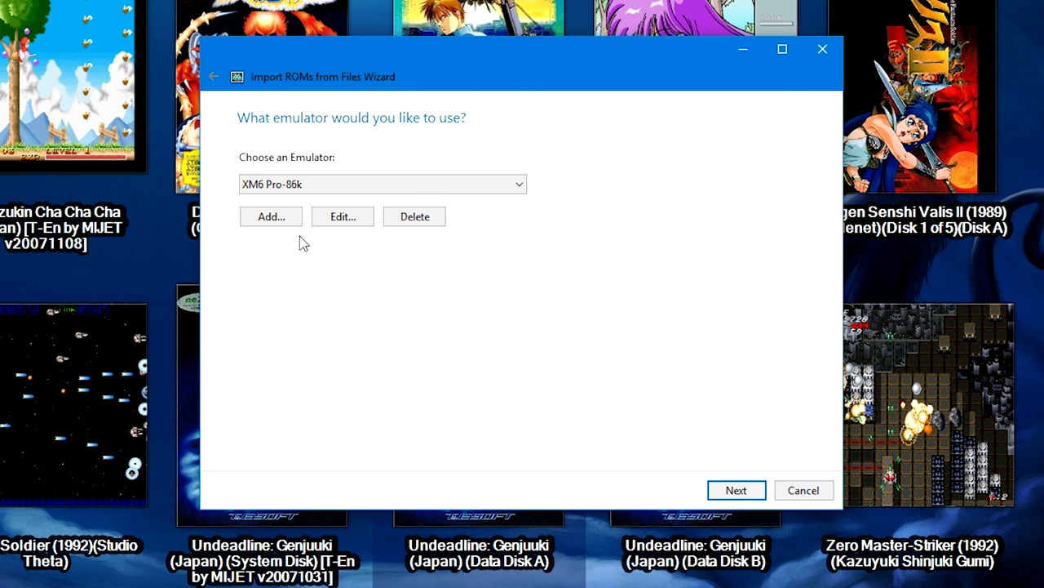
# Edit the XM6 Pro-86k emulator and choose XM6.exe from the XM6 Pro-68k folder as its application.
pyautogui.click(343, 216)
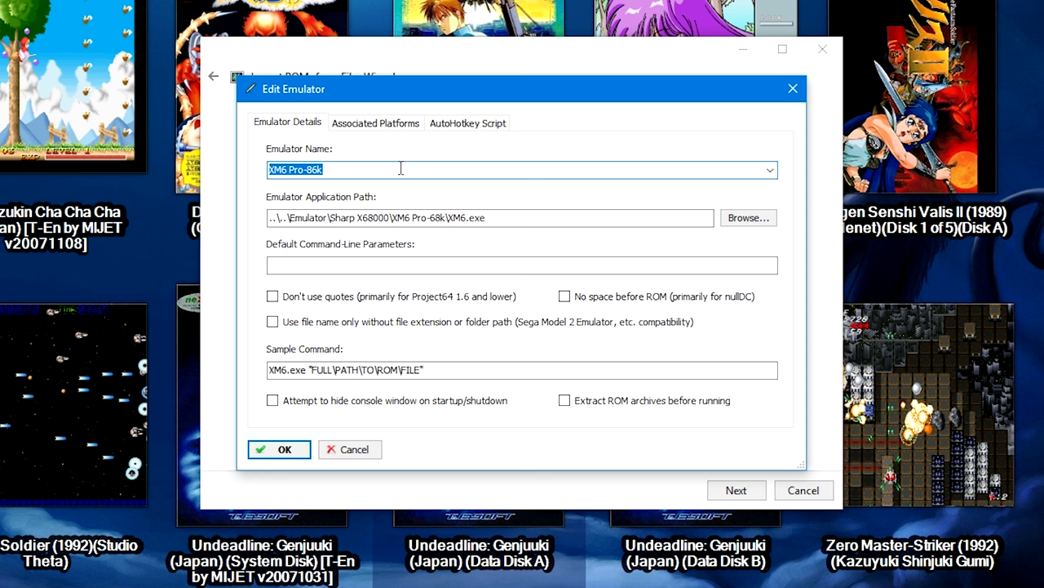
pyautogui.click(731, 220)
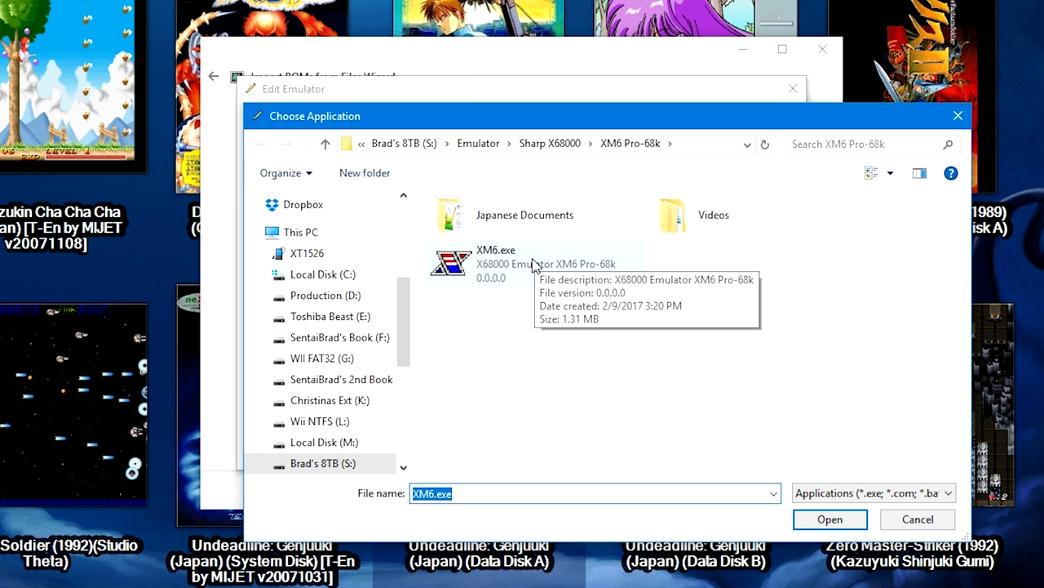
pyautogui.doubleClick(532, 263)
# Check that Sharp X68000 is the emulator's associated platform with Default Emulator enabled, and save the emulator settings.
pyautogui.click(389, 124)
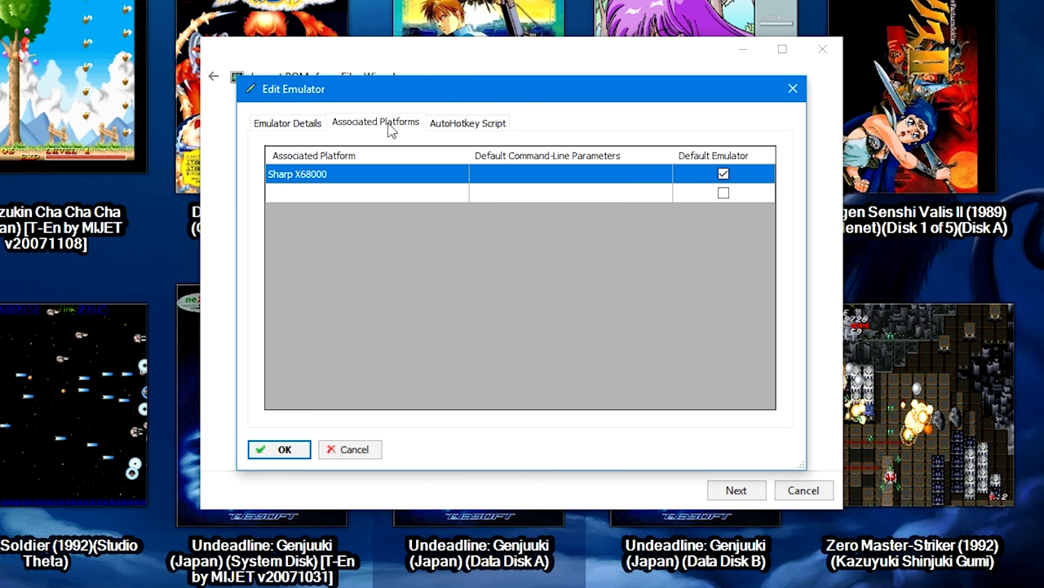
pyautogui.click(373, 177)
pyautogui.click(373, 177)
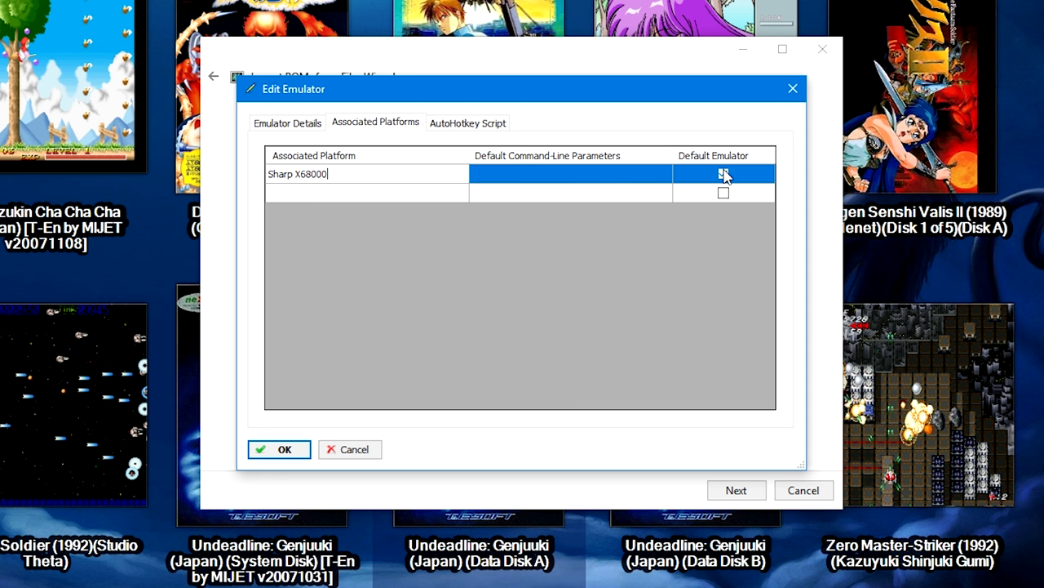
pyautogui.click(284, 451)
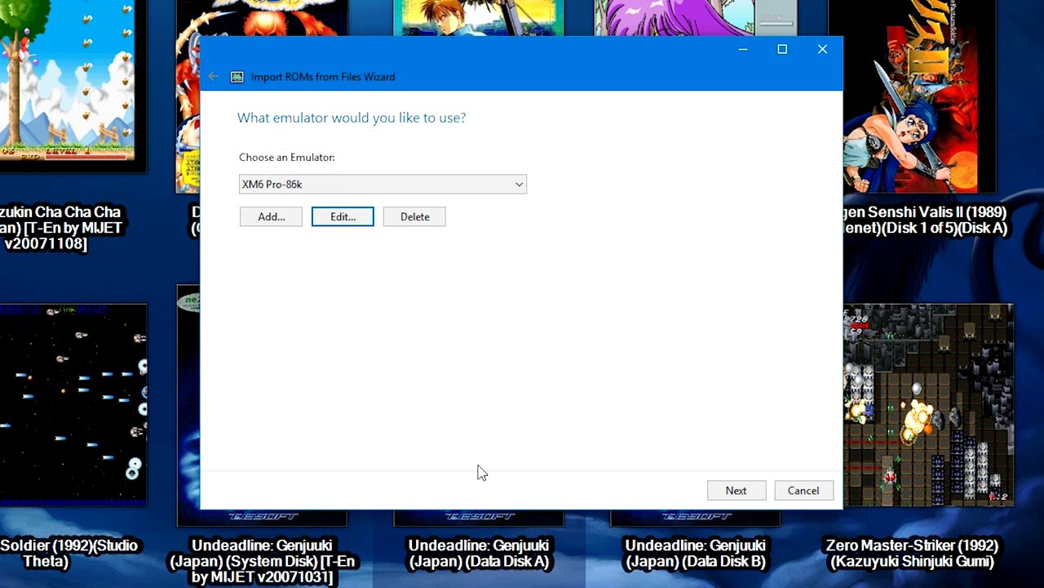
# Use the files in their current location and accept the preset metadata, media and custom options up to the import review.
pyautogui.click(726, 496)
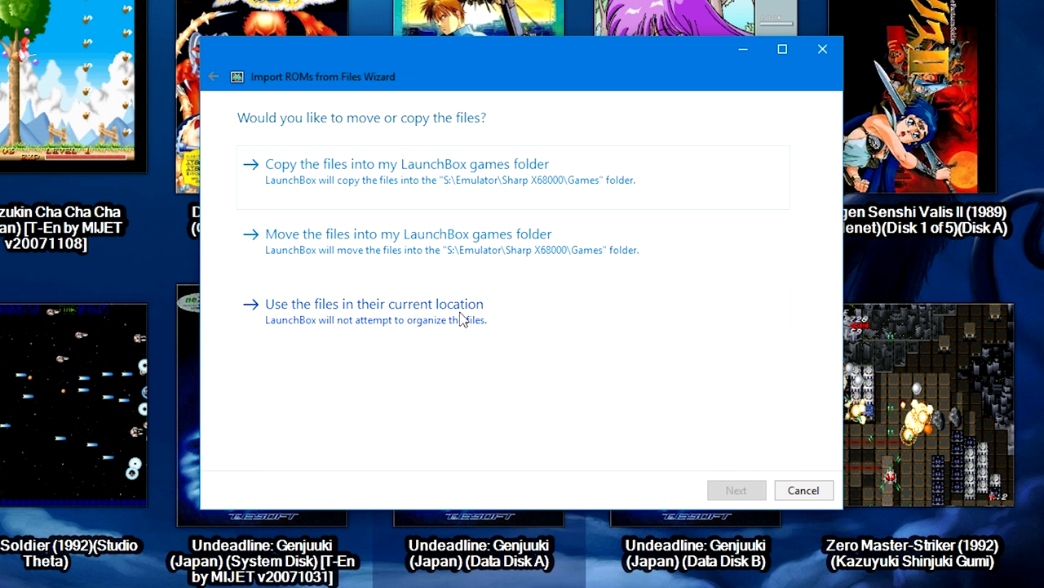
pyautogui.click(461, 318)
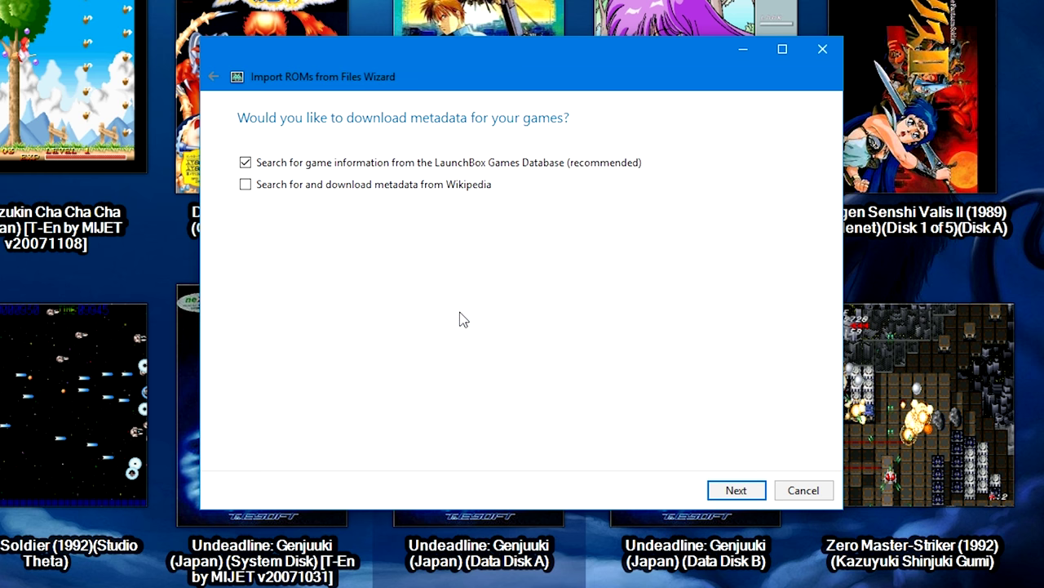
pyautogui.click(741, 498)
pyautogui.click(738, 492)
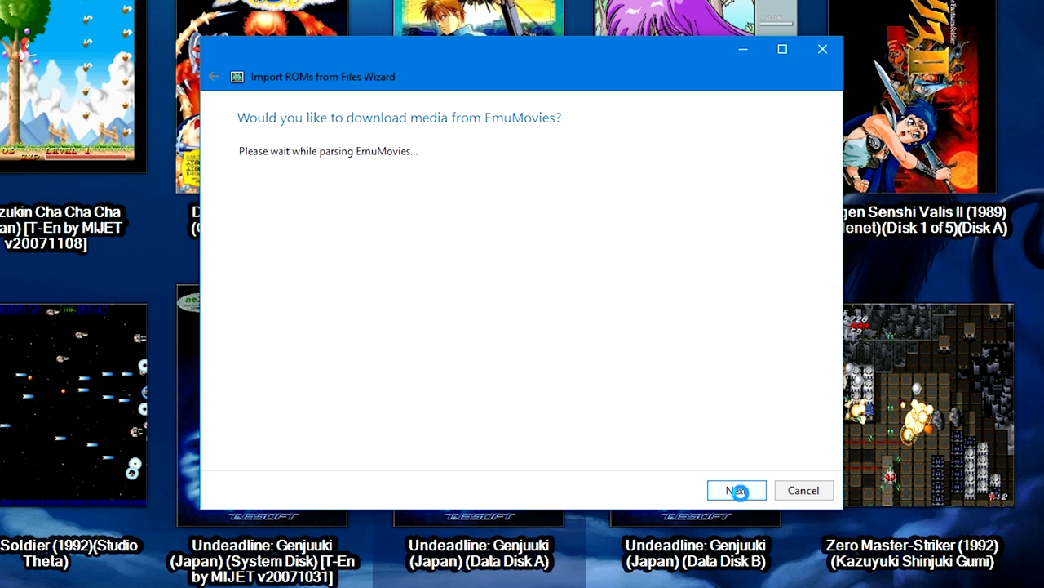
pyautogui.click(737, 491)
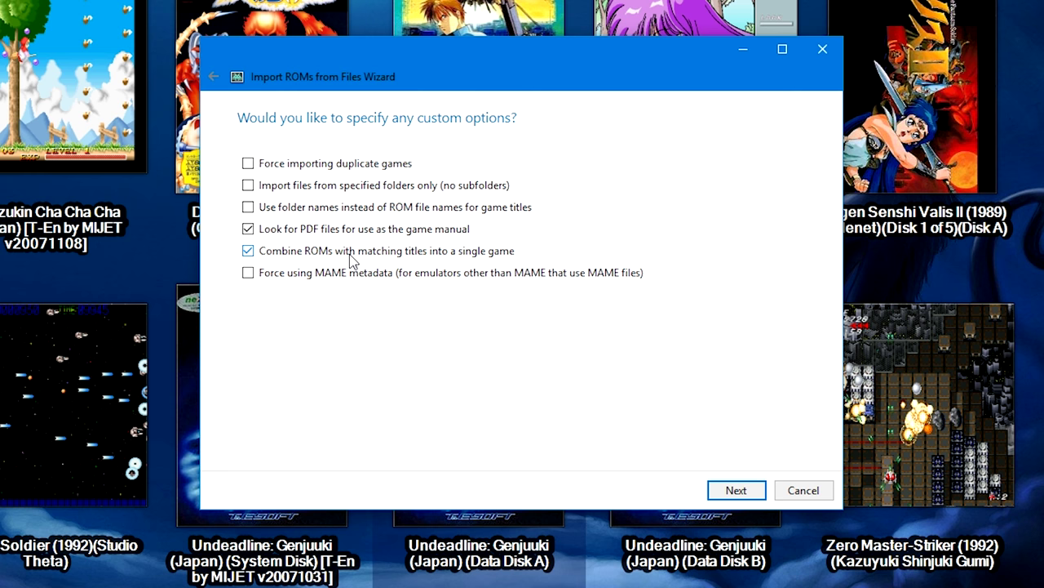
pyautogui.click(754, 495)
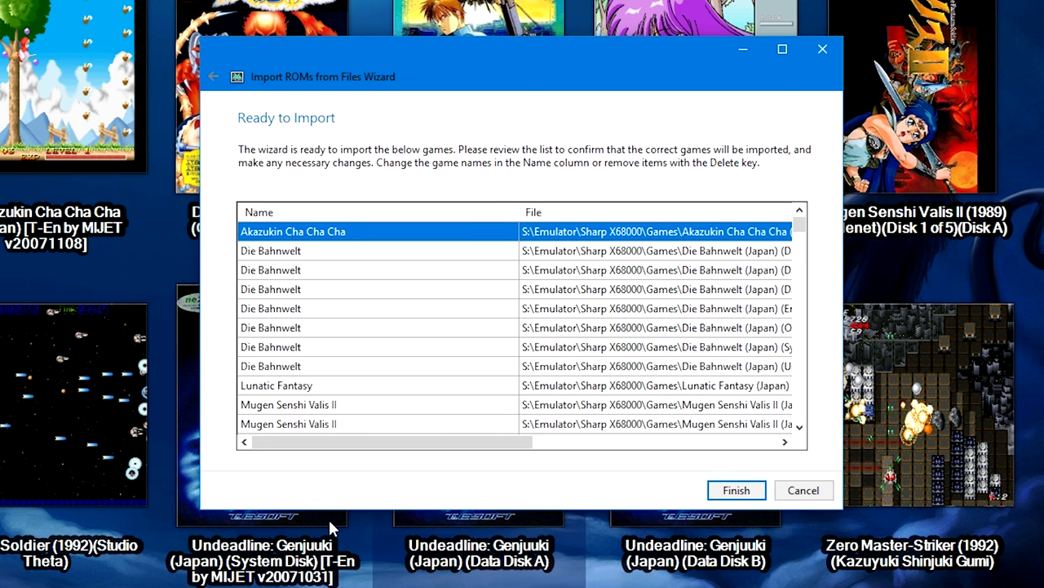
# Remove the first Die Bahnwelt entry from the list of games ready to import.
pyautogui.click(347, 257)
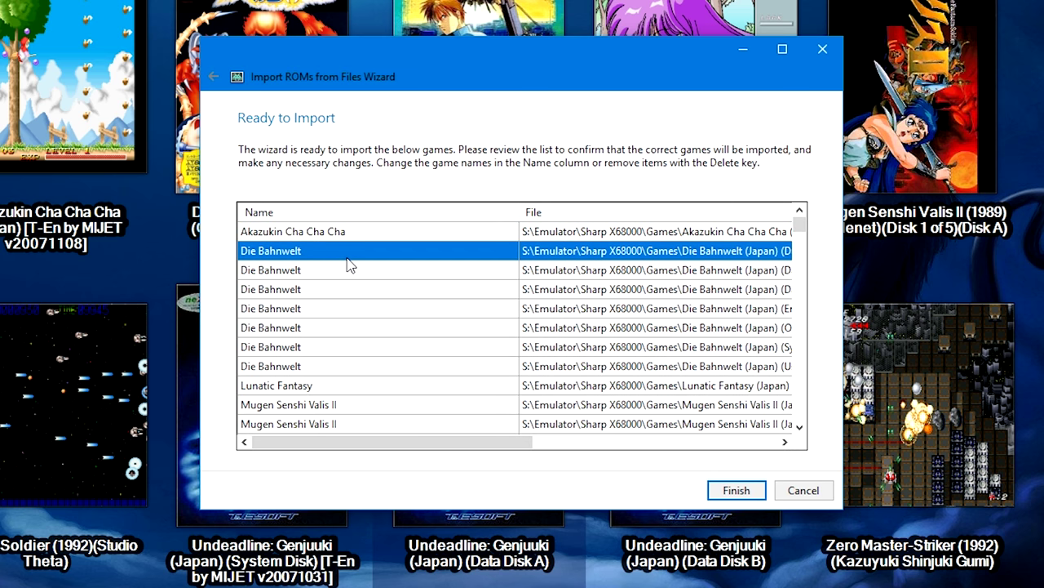
pyautogui.press('Delete')
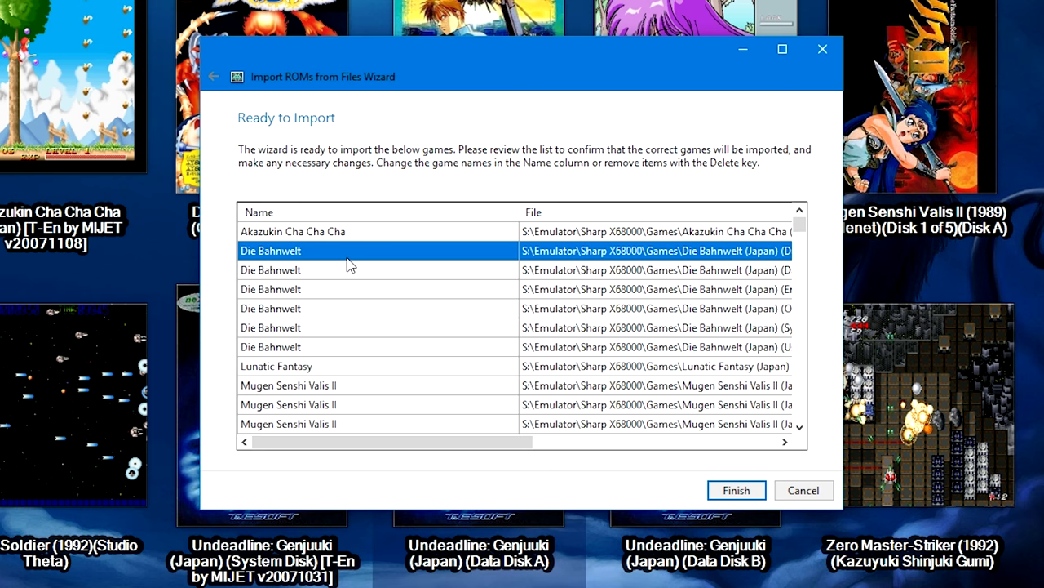
# Remove the next three Die Bahnwelt entries from the import list and select the following Die Bahnwelt entry.
pyautogui.press('Delete')
pyautogui.press('Delete')
pyautogui.press('Delete')
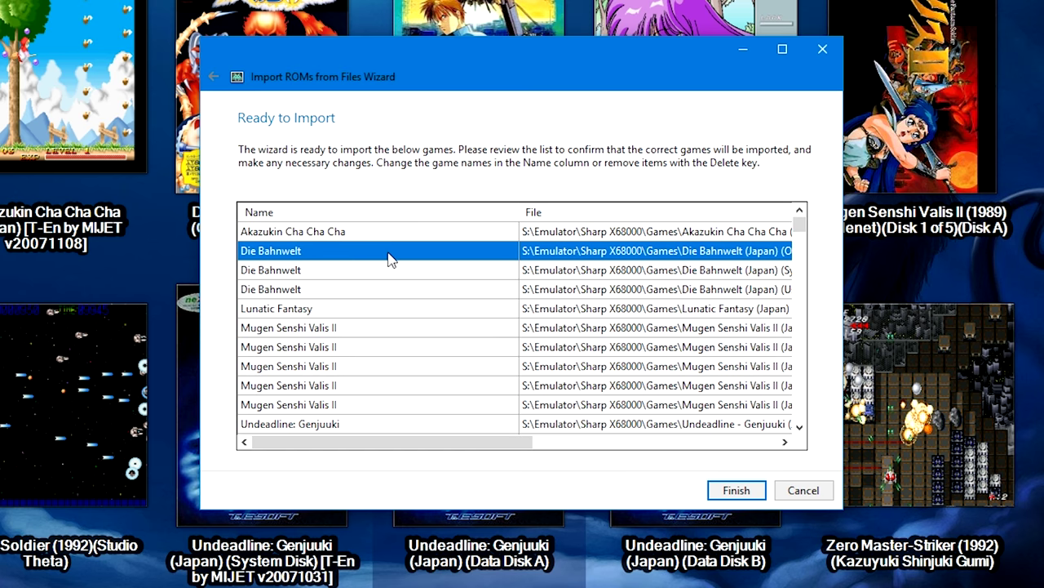
pyautogui.click(390, 260)
pyautogui.doubleClick(390, 260)
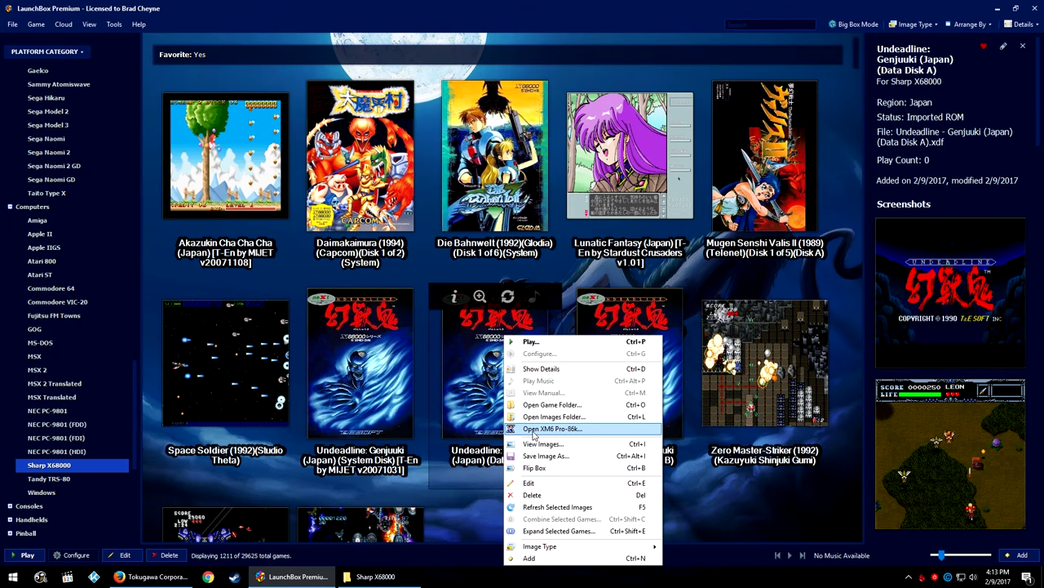
# Open the XM6 Pro-86k emulator from the Undeadline: Genjuuki Data Disk A entry and bring up its options.
pyautogui.click(533, 430)
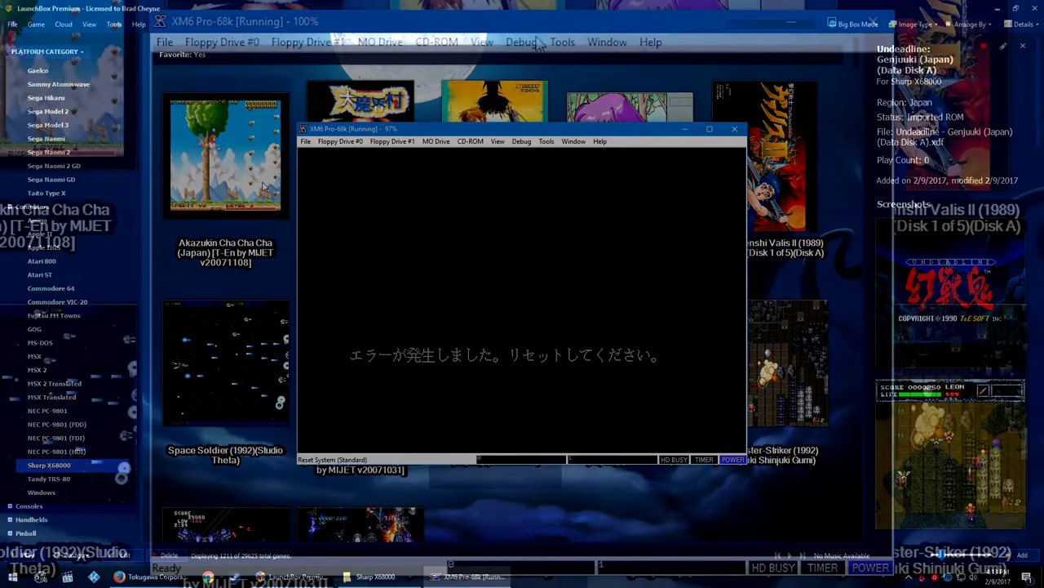
pyautogui.click(547, 141)
pyautogui.click(570, 376)
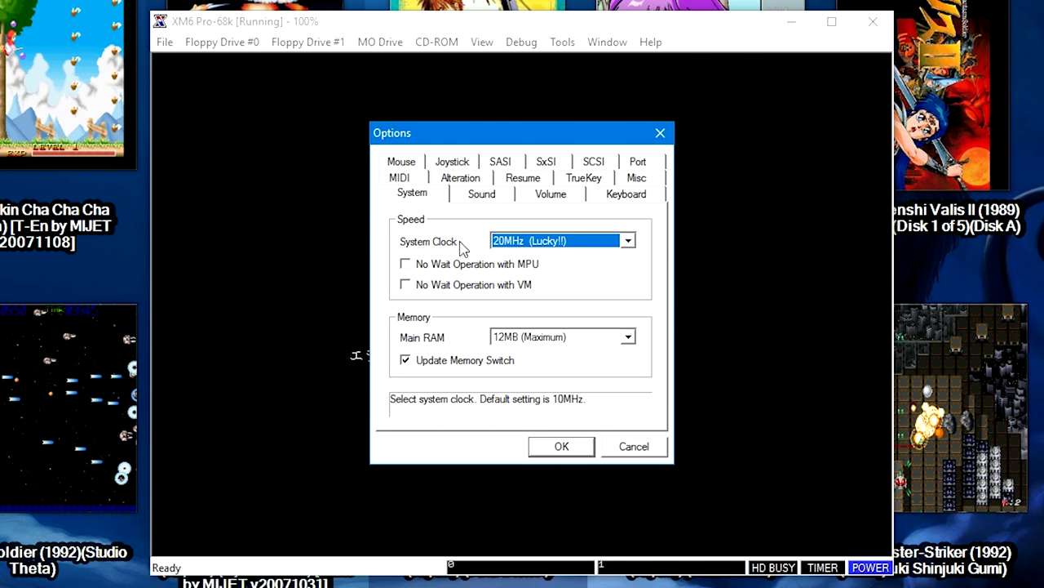
# Set the system clock to 20MHz (Lucky!!) and the main RAM to 12MB (Maximum).
pyautogui.click(516, 241)
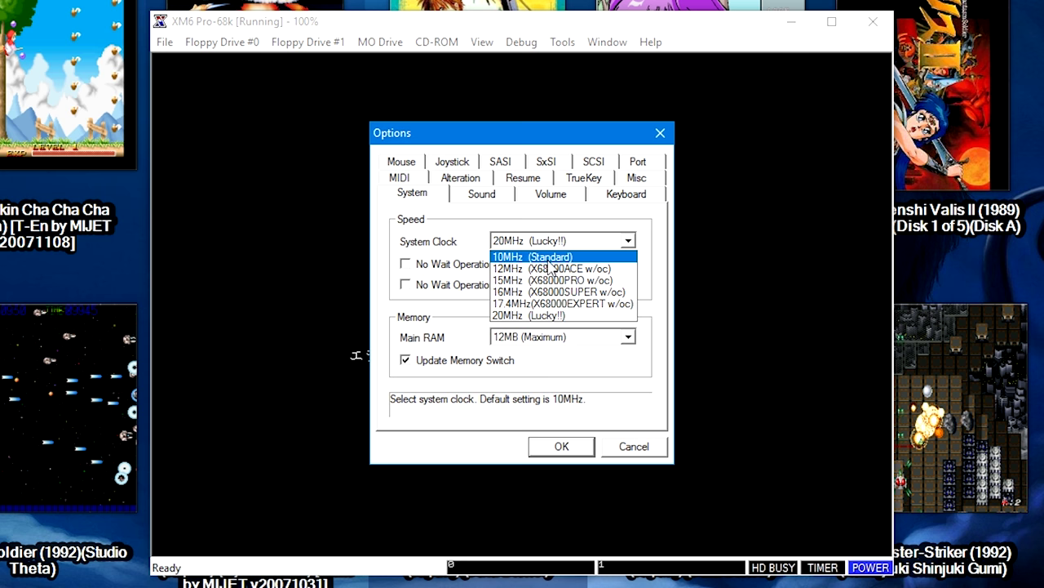
pyautogui.click(549, 315)
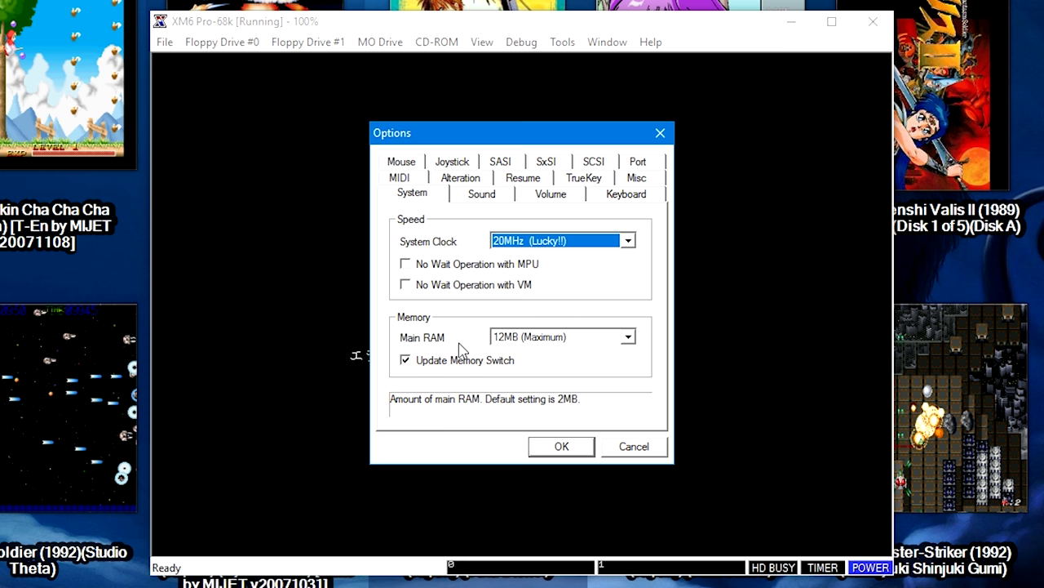
pyautogui.click(555, 338)
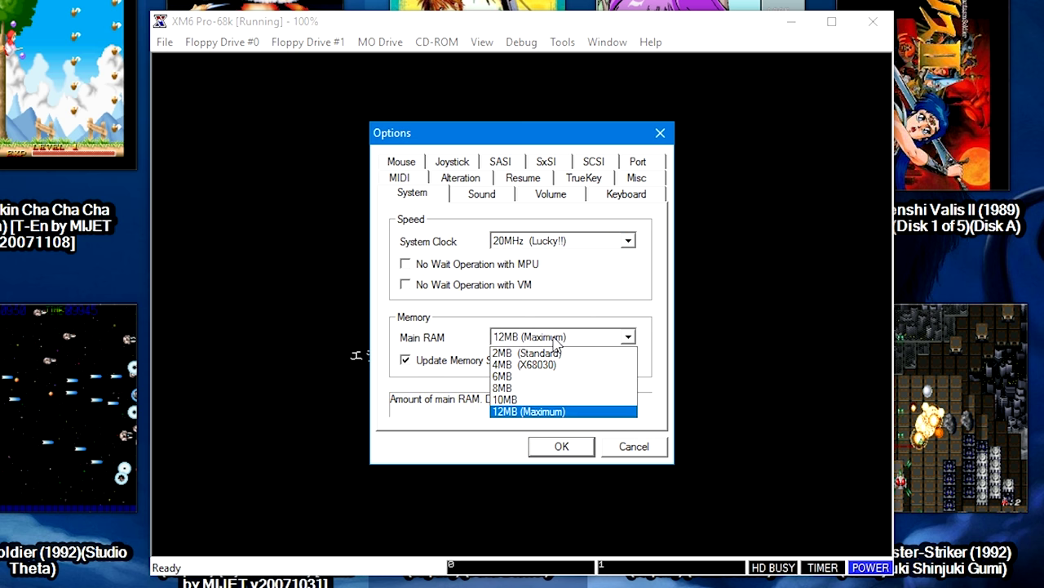
pyautogui.click(537, 412)
# Review the Alteration settings, including the 2DD/2HD dual mode FDD option, and look over the Sound, System and Mouse settings.
pyautogui.click(465, 178)
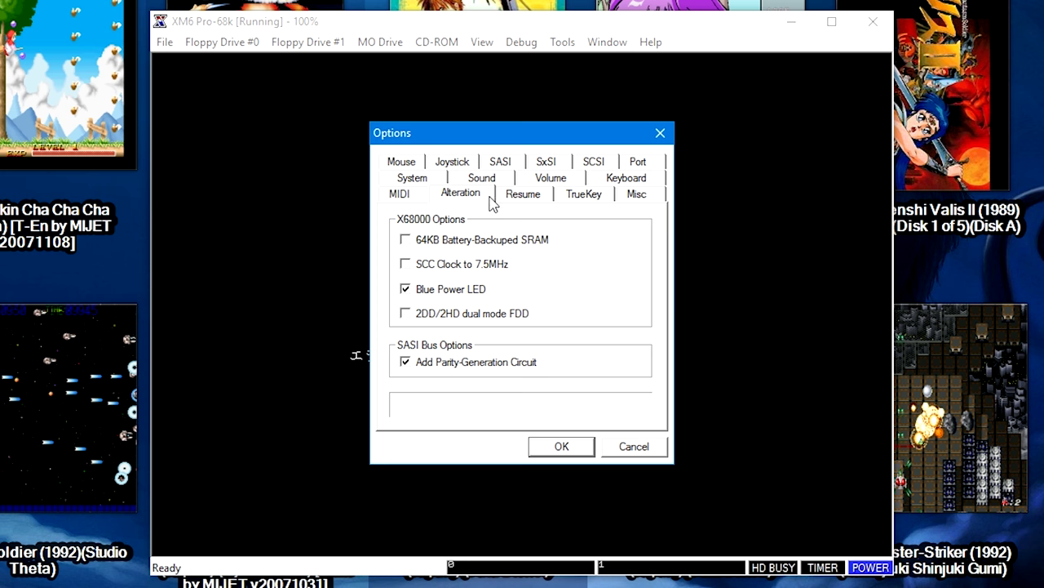
pyautogui.moveTo(480, 291)
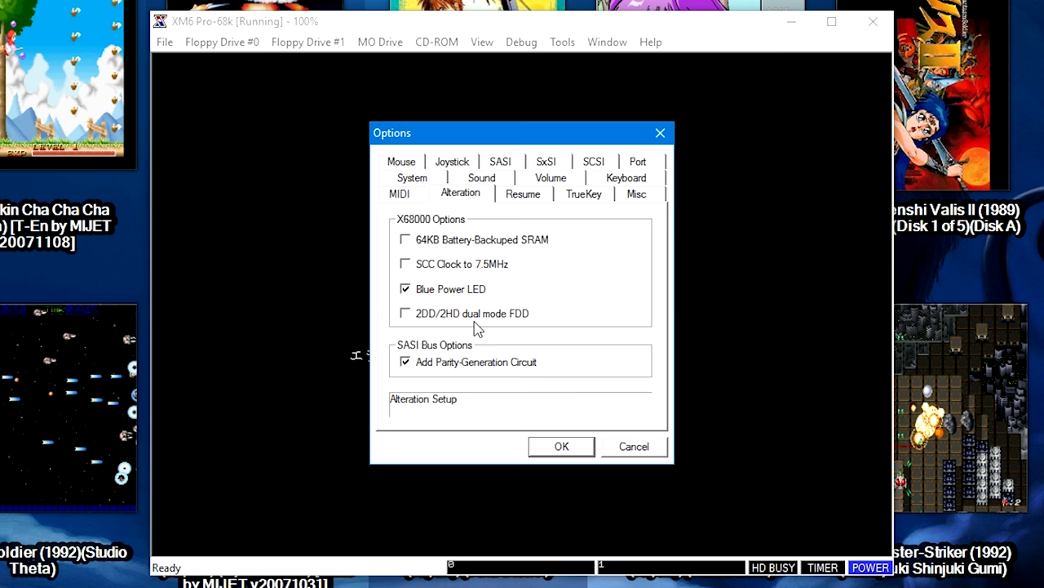
pyautogui.moveTo(485, 318)
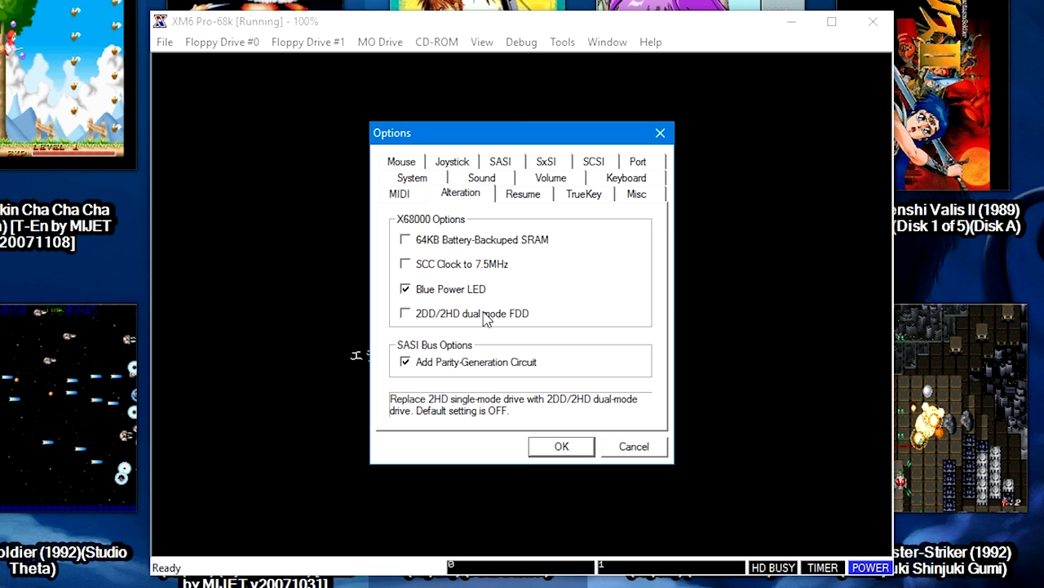
pyautogui.click(484, 181)
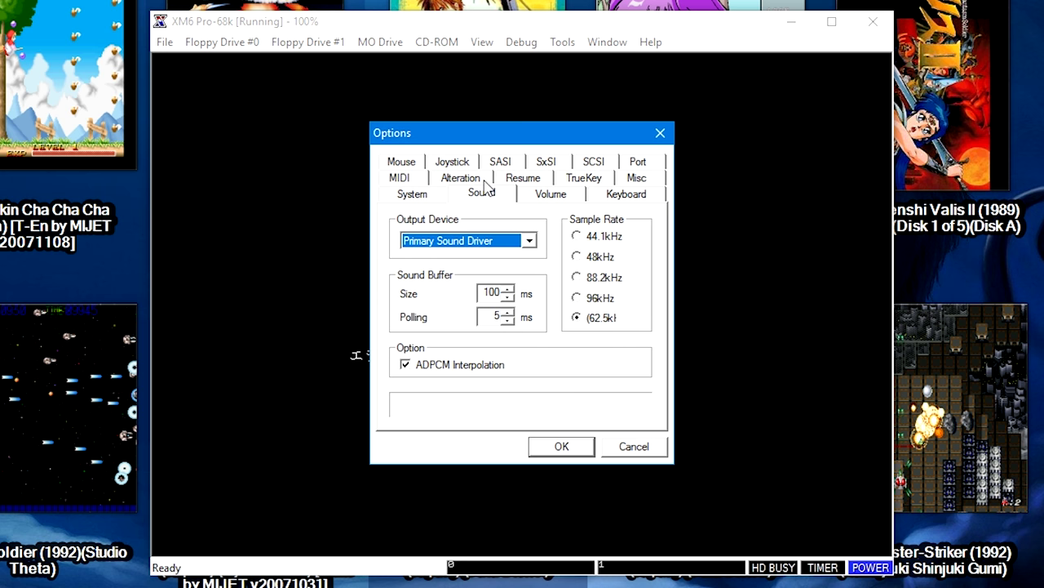
pyautogui.click(438, 198)
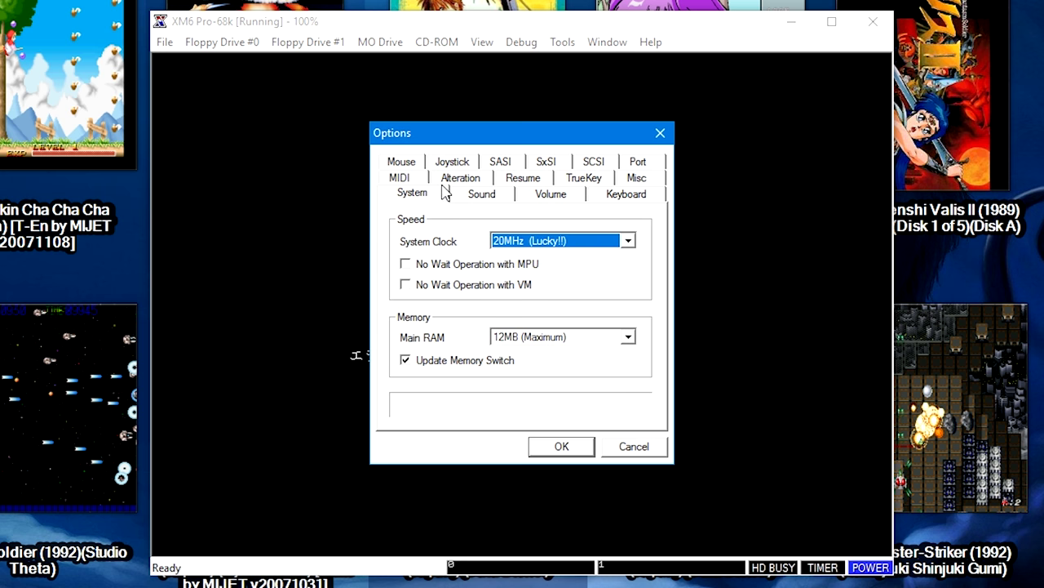
pyautogui.click(418, 165)
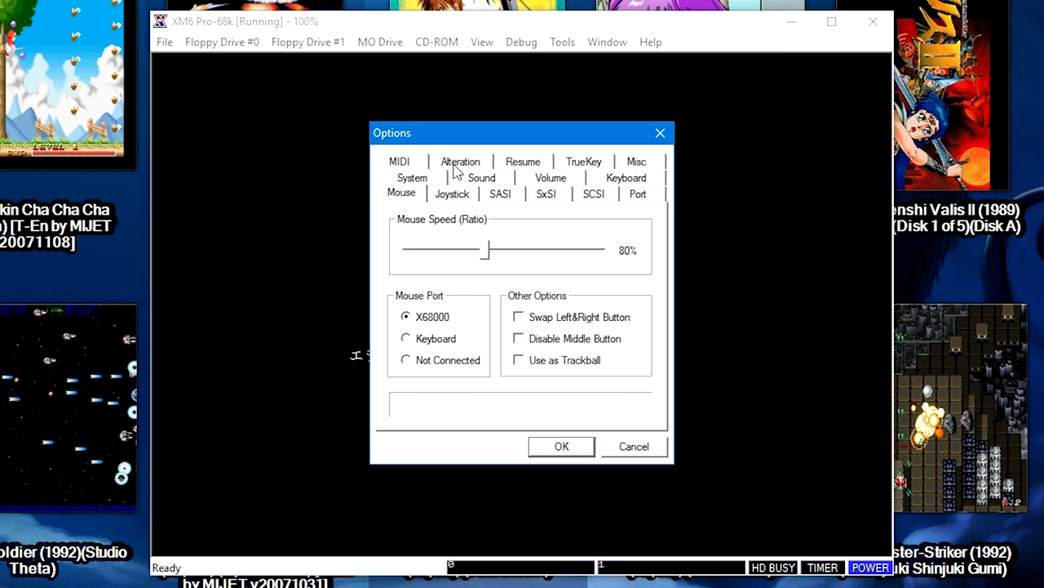
# Look through the joystick types available for Port1 and choose Genesis 6 buttons.
pyautogui.click(453, 194)
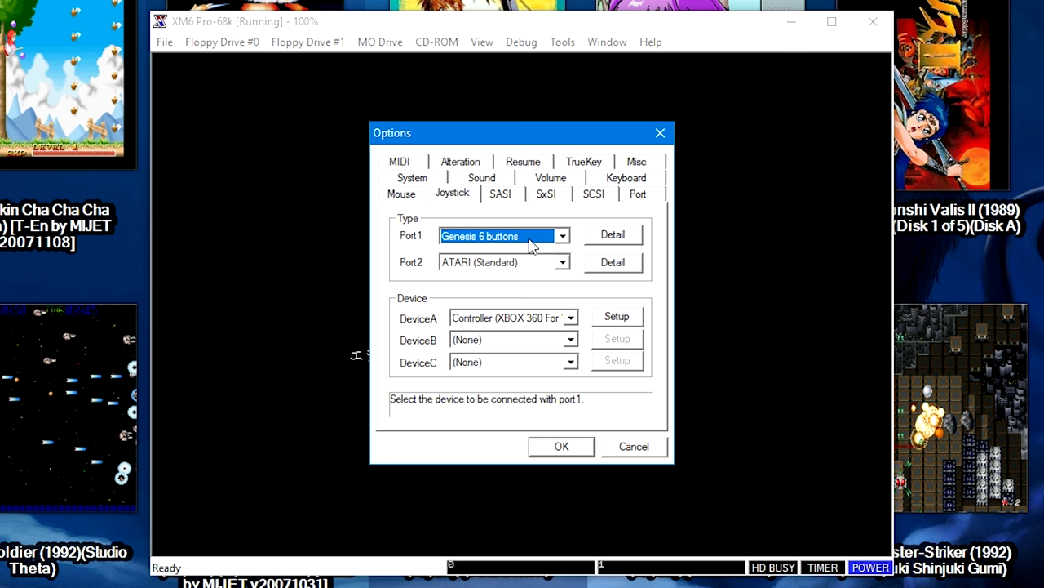
pyautogui.click(568, 235)
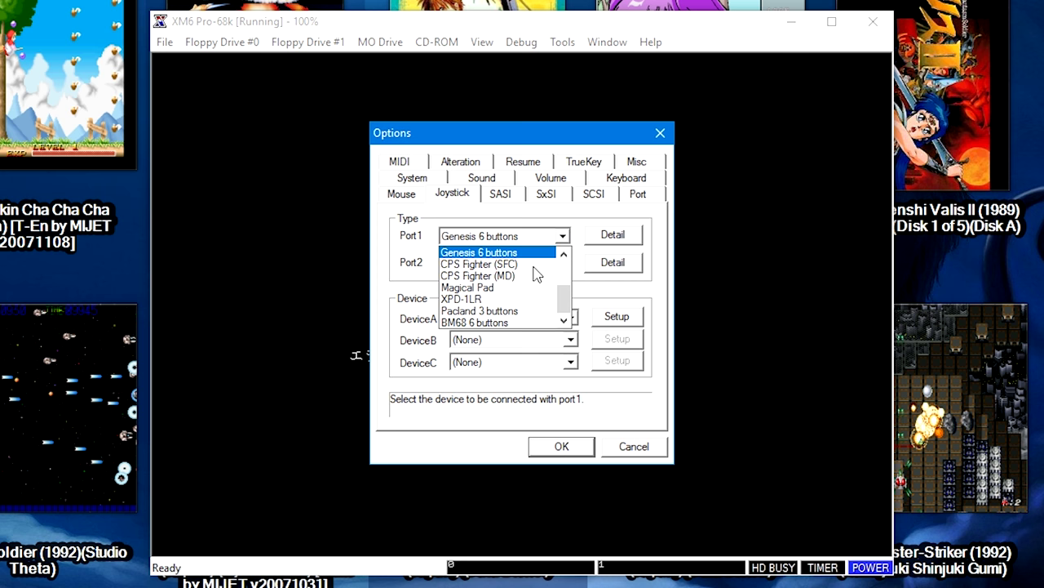
pyautogui.scroll(2, 529, 282)
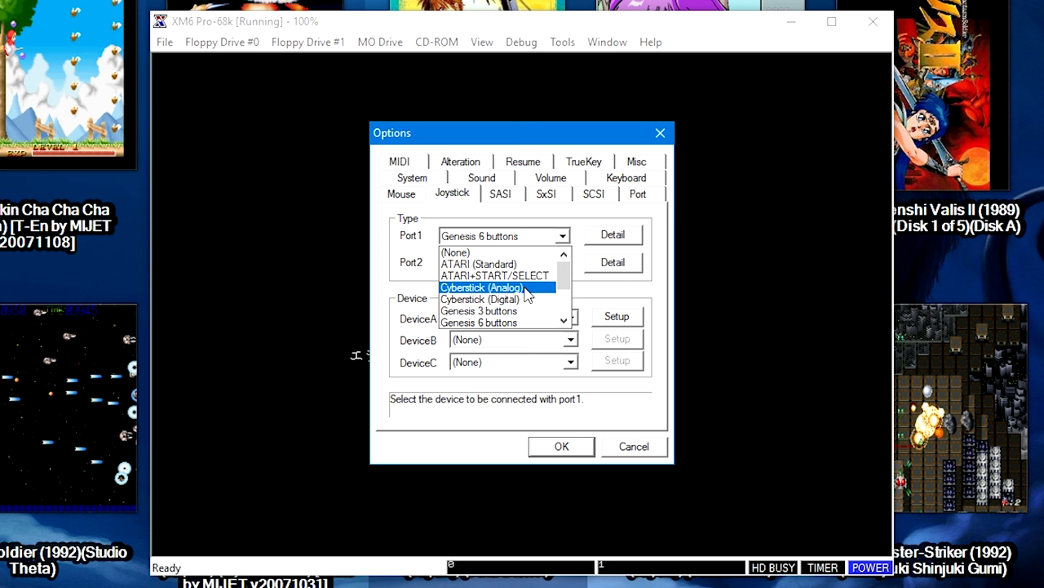
pyautogui.scroll(-2, 526, 293)
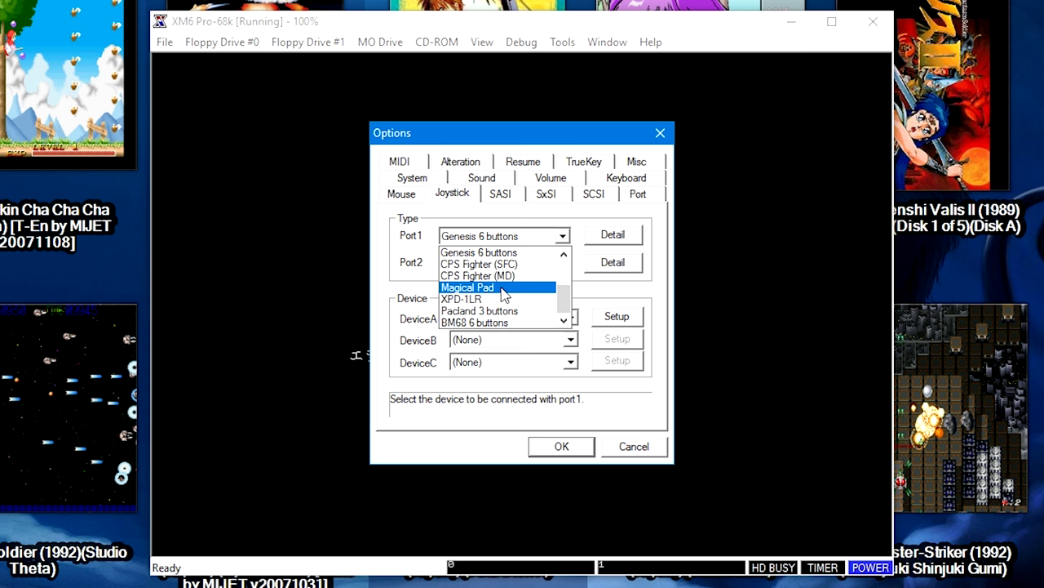
pyautogui.scroll(2, 503, 298)
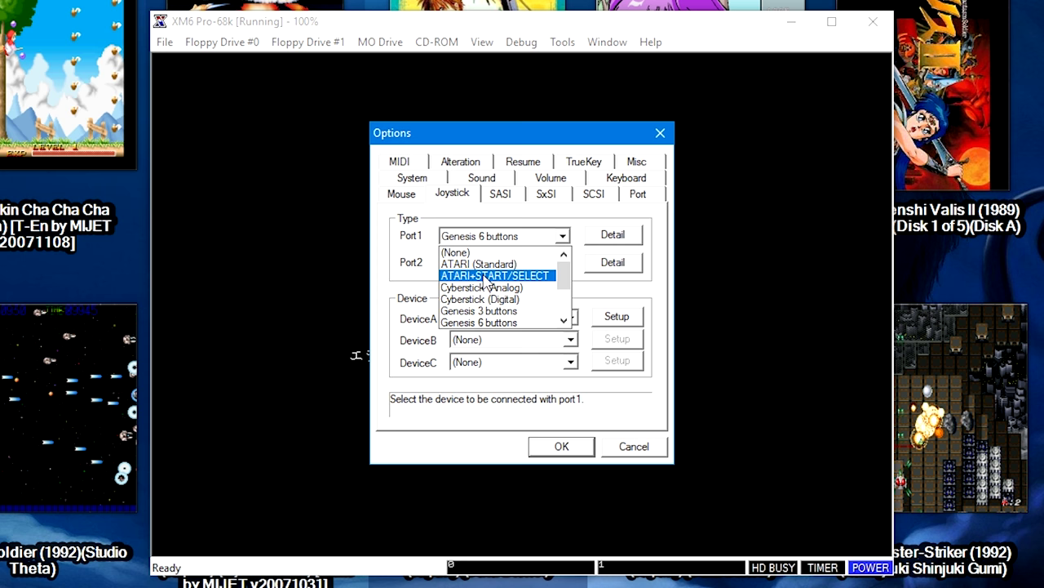
pyautogui.scroll(-1, 490, 290)
pyautogui.click(488, 290)
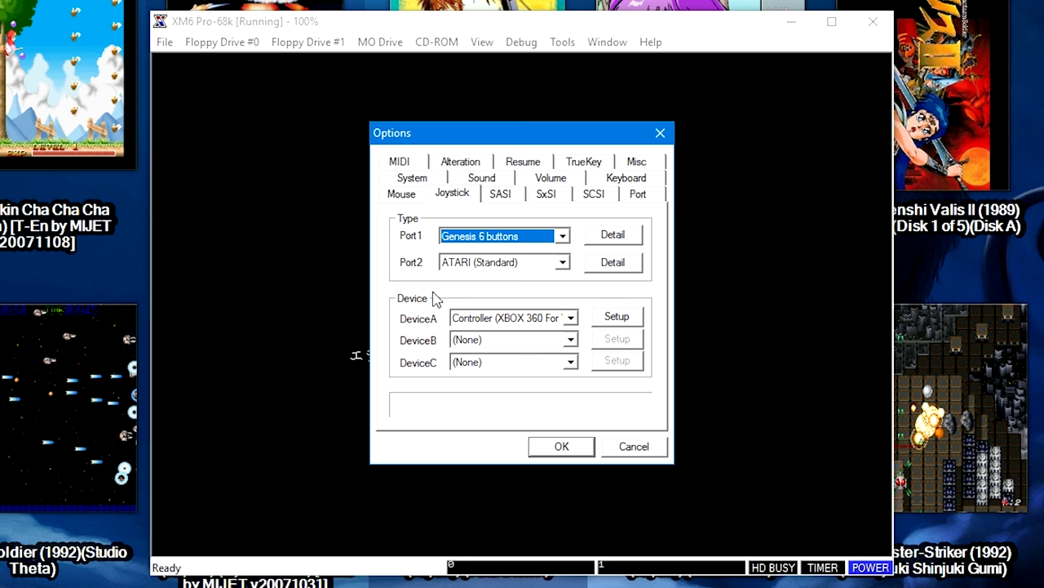
# Assign the XBOX 360 controller to joystick DeviceA and open that device's setup.
pyautogui.click(504, 318)
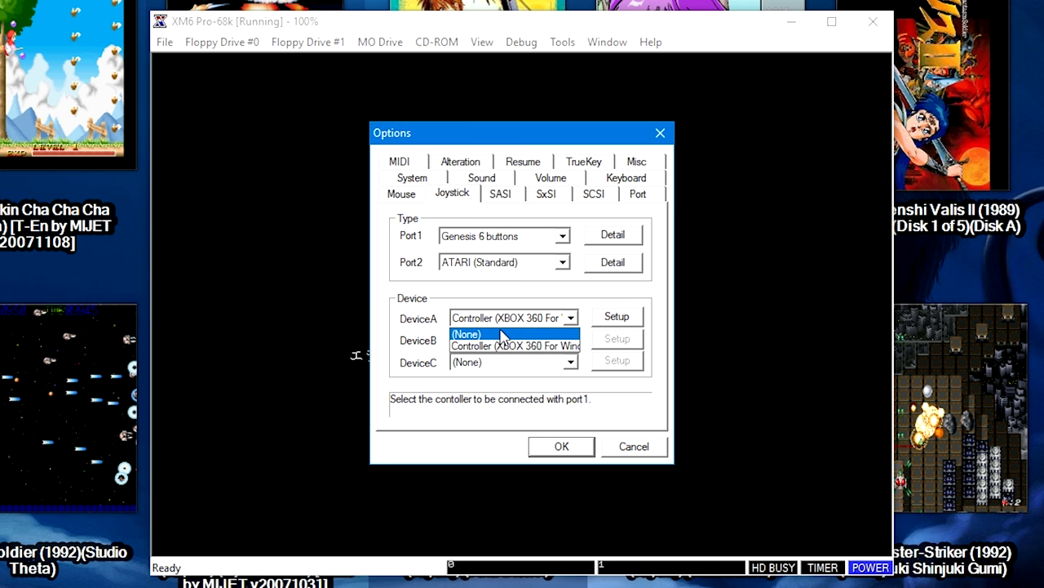
pyautogui.click(500, 346)
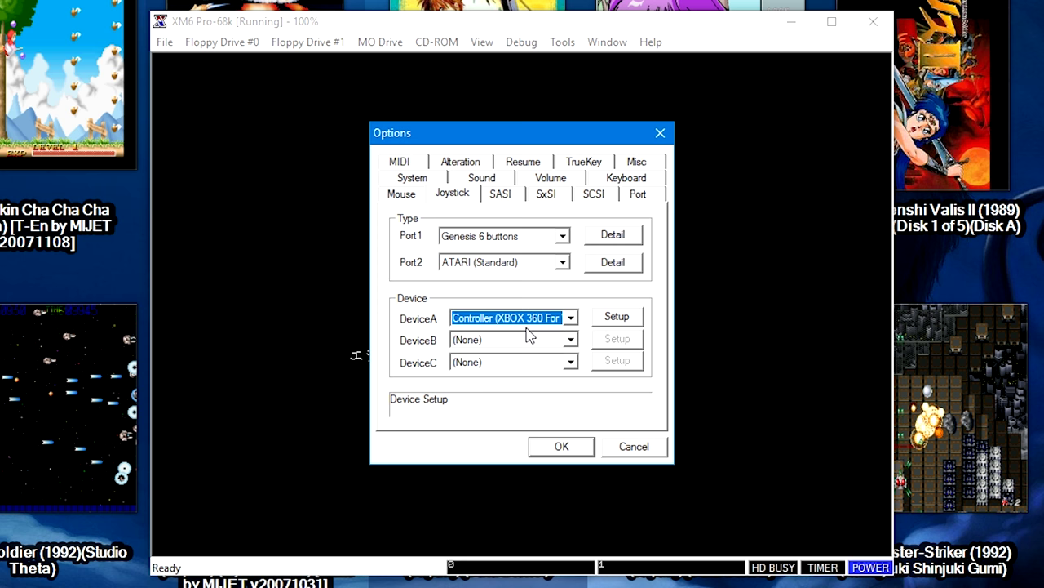
pyautogui.click(483, 239)
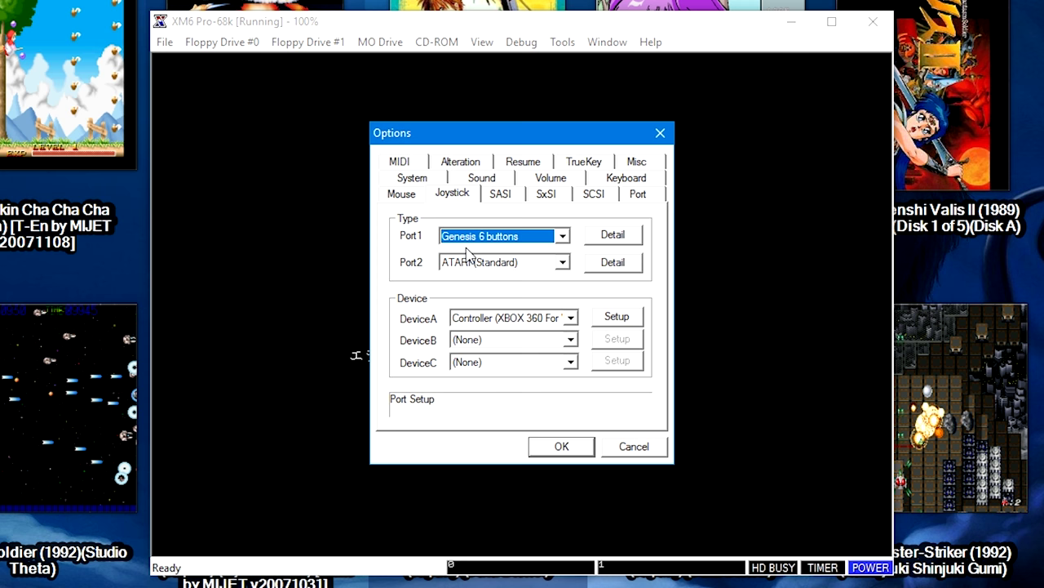
pyautogui.click(603, 318)
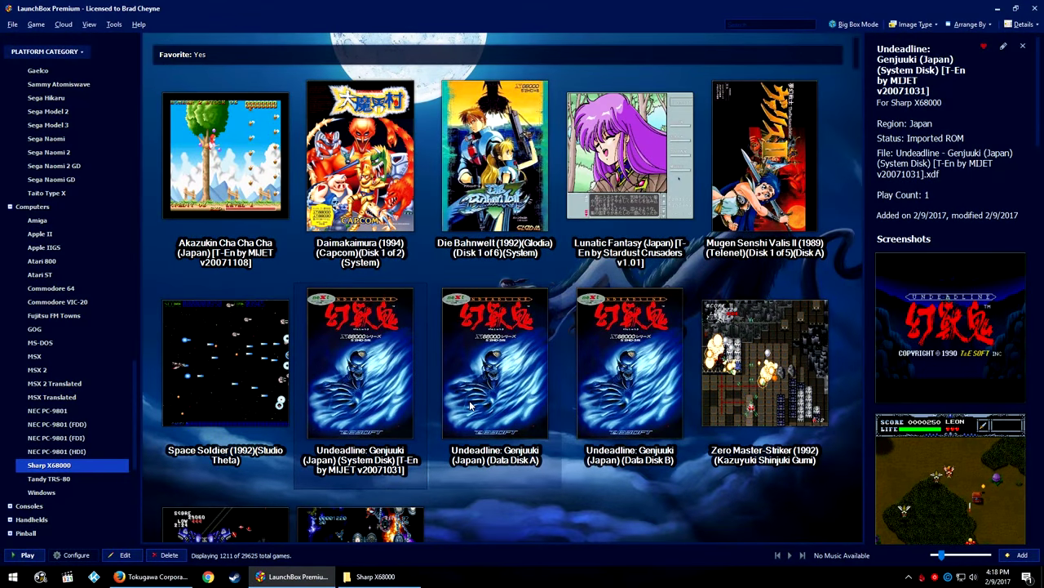
# Launch the Undeadline: Genjuuki System Disk as a test, check the disk choices for Floppy Drive #1, and close the emulator.
pyautogui.doubleClick(333, 388)
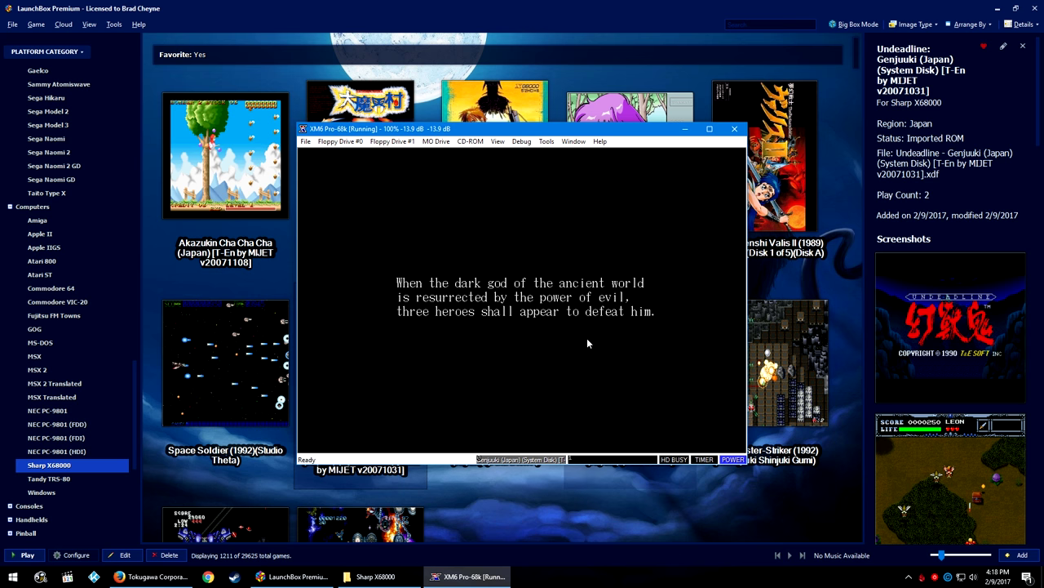
pyautogui.click(396, 143)
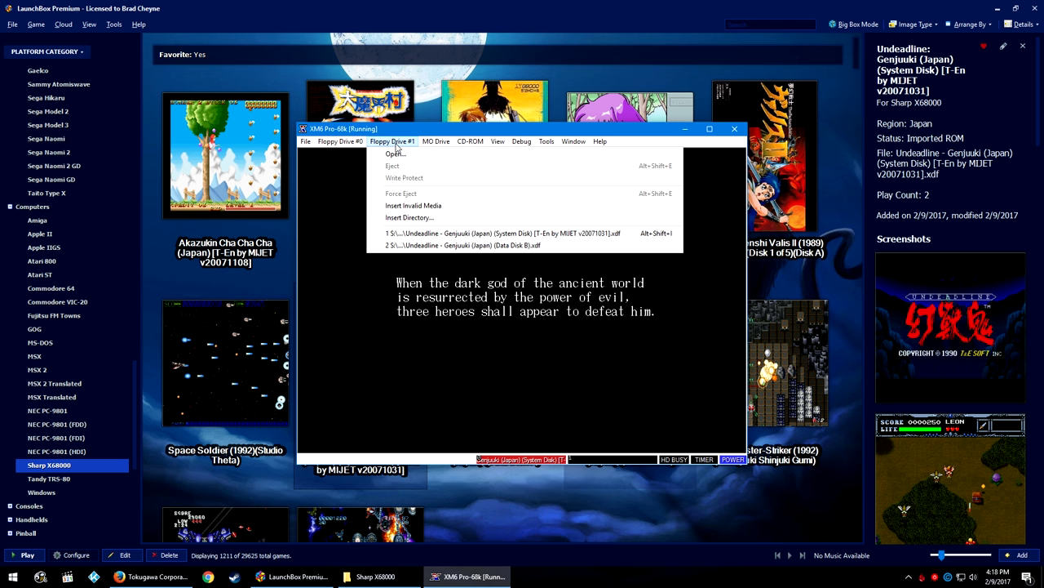
pyautogui.click(430, 132)
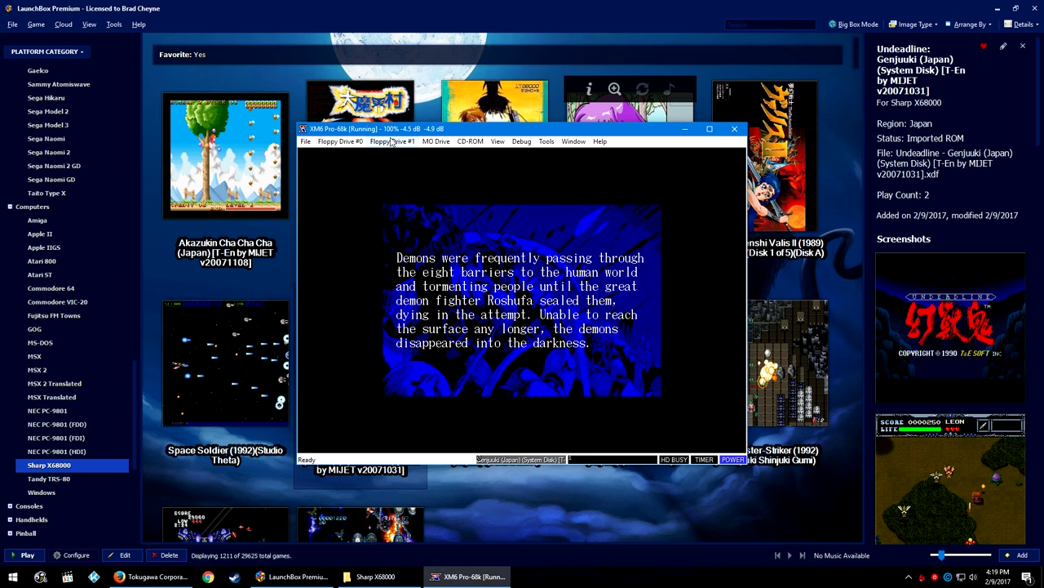
pyautogui.click(734, 128)
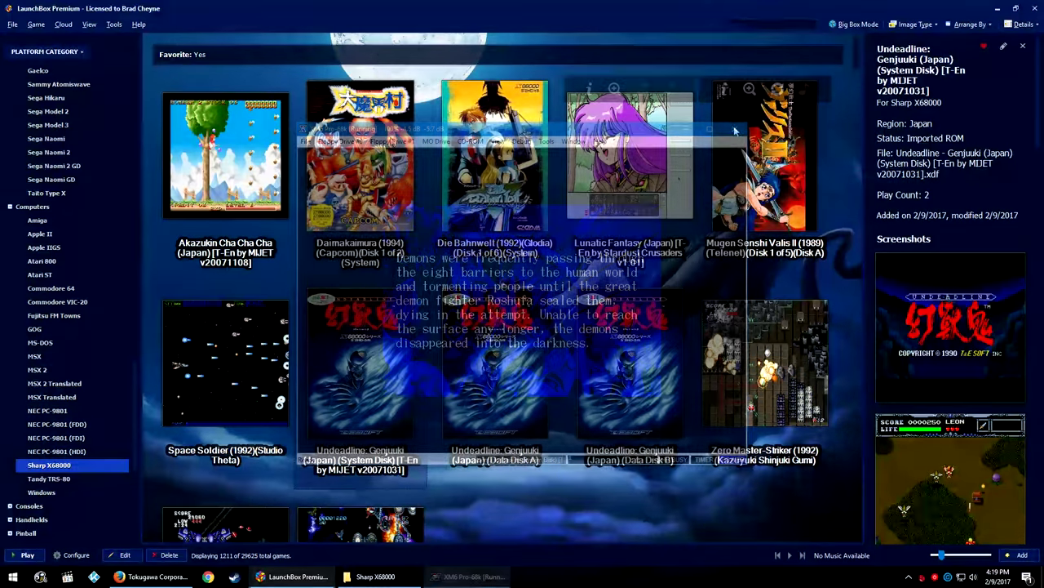